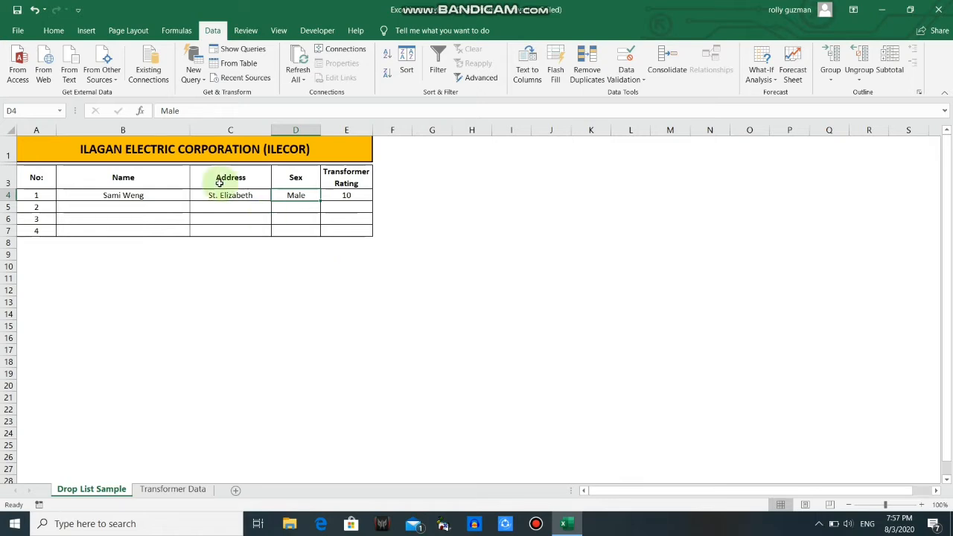
pyautogui.moveTo(37, 176); pyautogui.dragTo(376, 232)
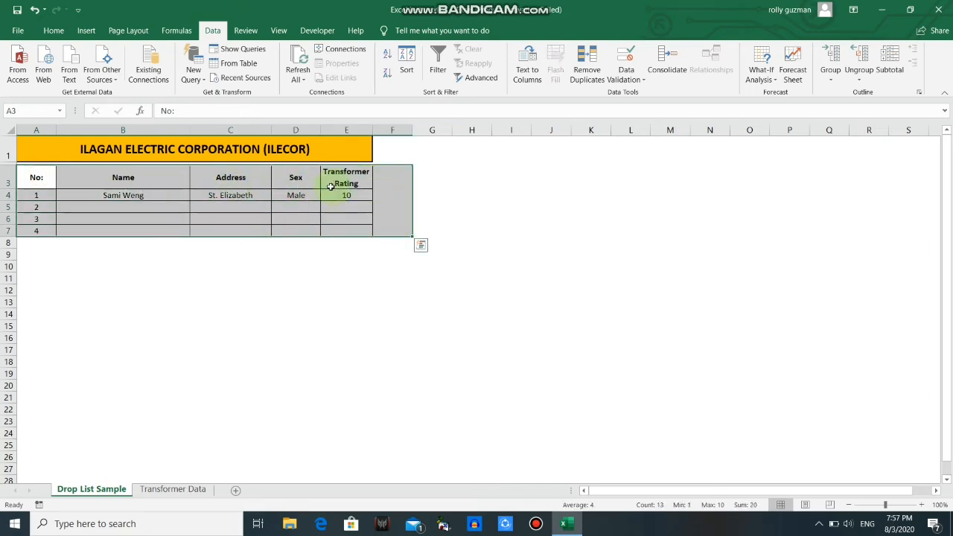
pyautogui.moveTo(304, 184); pyautogui.dragTo(362, 195)
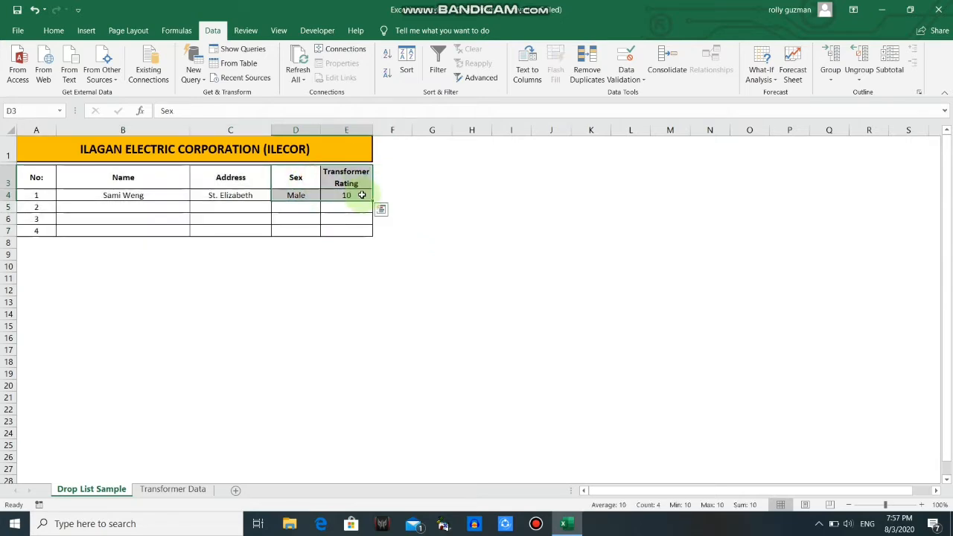
pyautogui.click(297, 179)
# Start a data validation rule for the Sex cell D4 that allows a List.
pyautogui.click(302, 196)
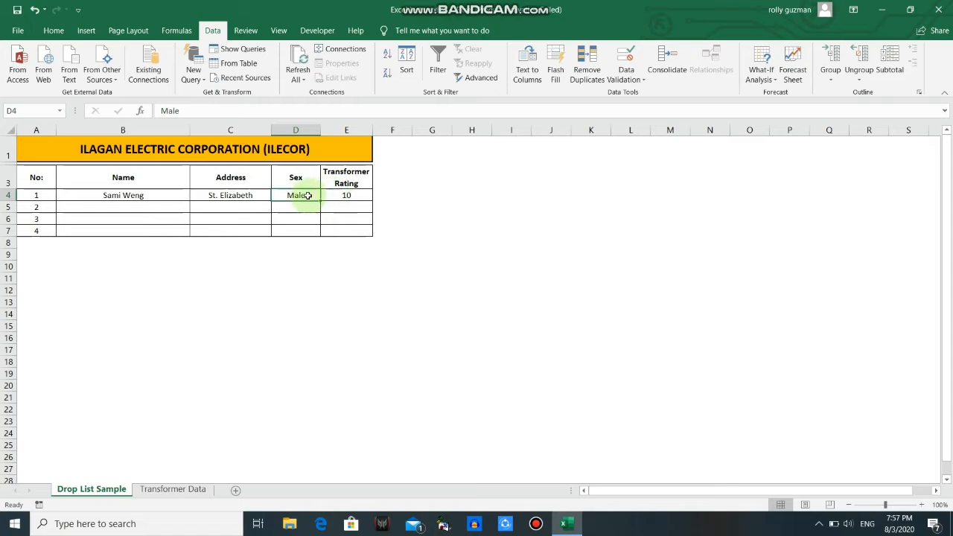
pyautogui.click(53, 31)
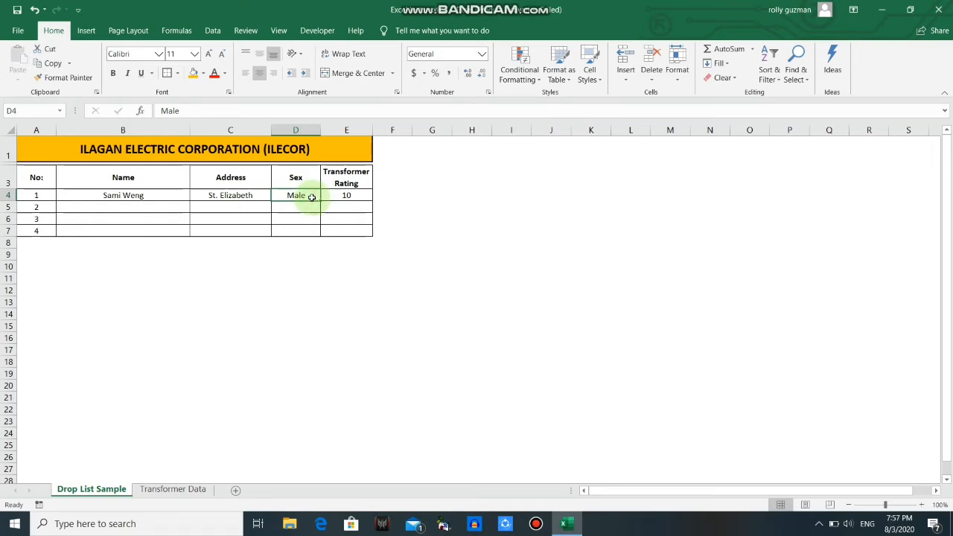
pyautogui.click(216, 31)
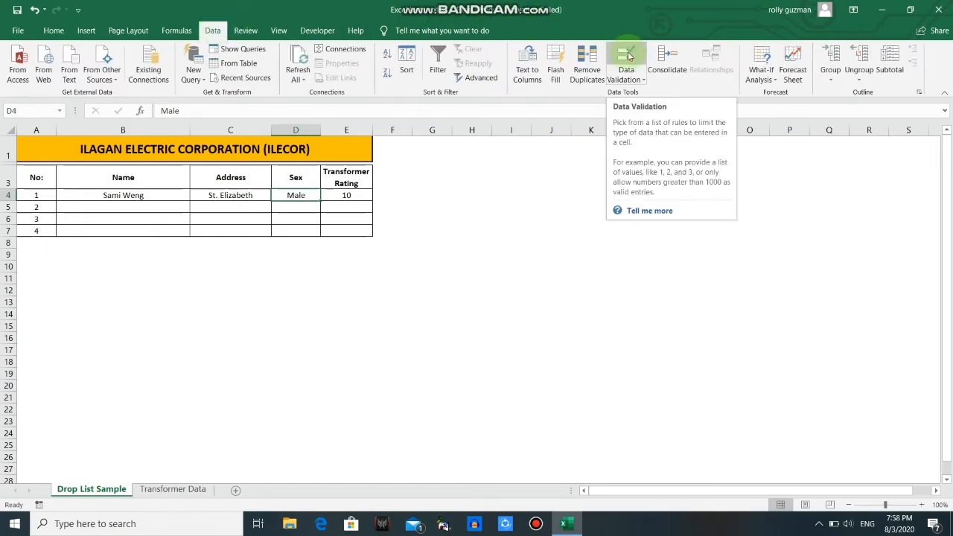
pyautogui.click(640, 79)
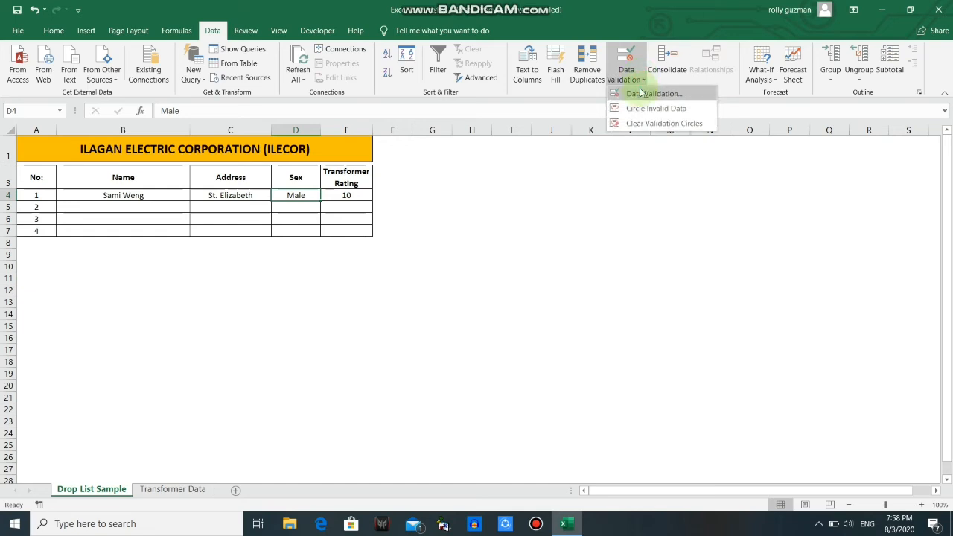
pyautogui.click(645, 94)
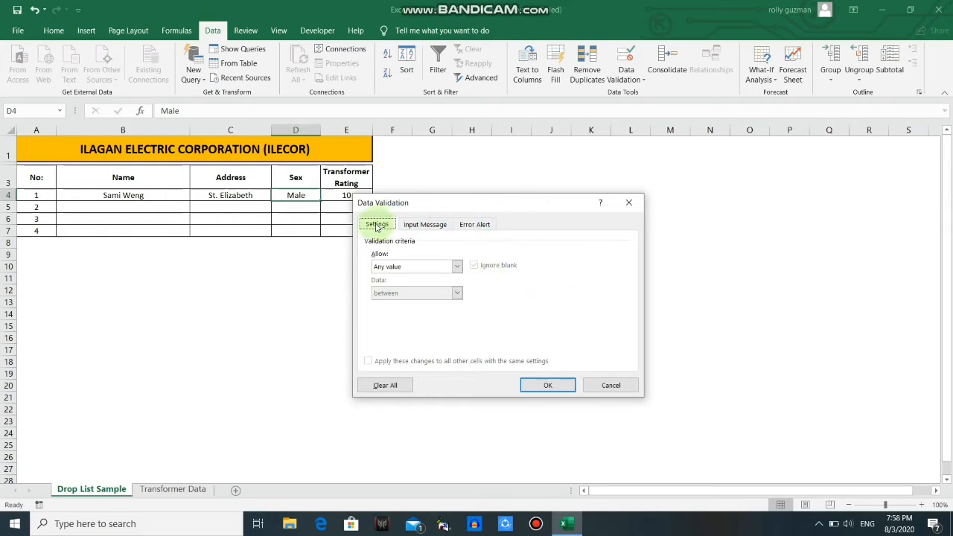
pyautogui.click(456, 268)
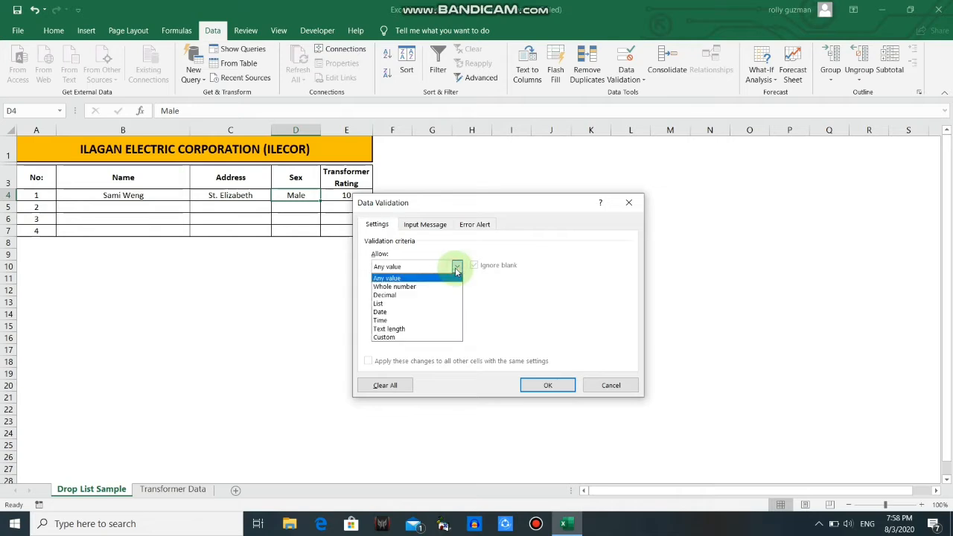
pyautogui.click(385, 303)
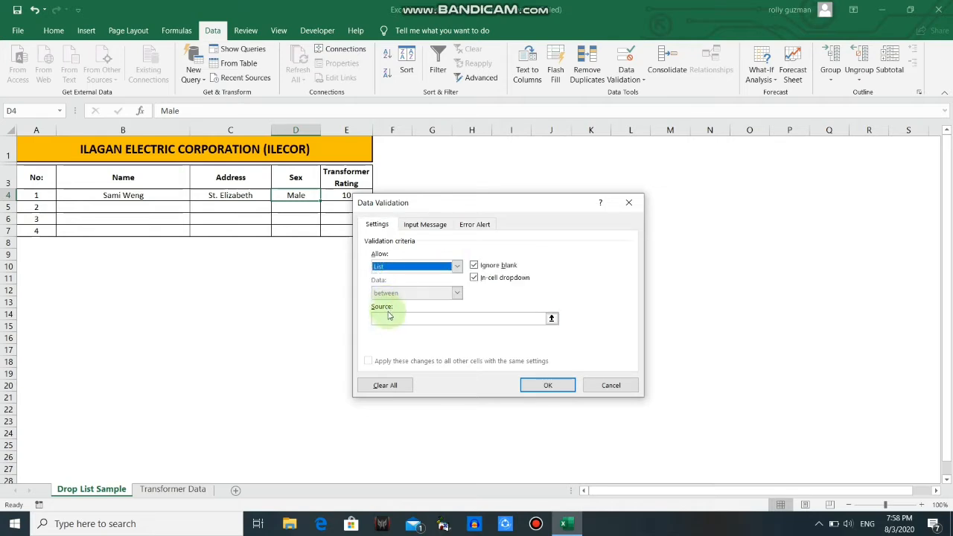
# Enter Male,Female as the source of the validation list and apply the rule to D4.
pyautogui.click(383, 319)
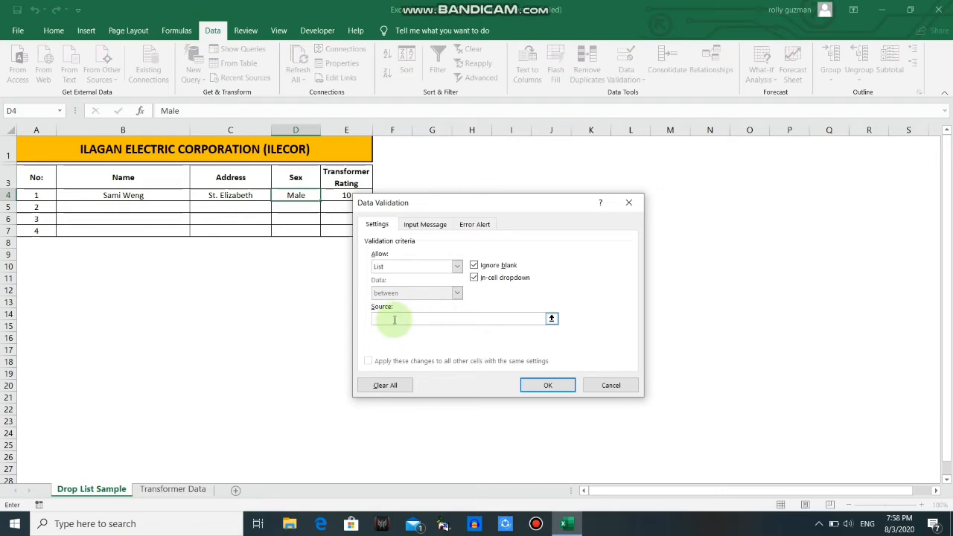
pyautogui.write('Male,Femal')
pyautogui.write('e,Female')
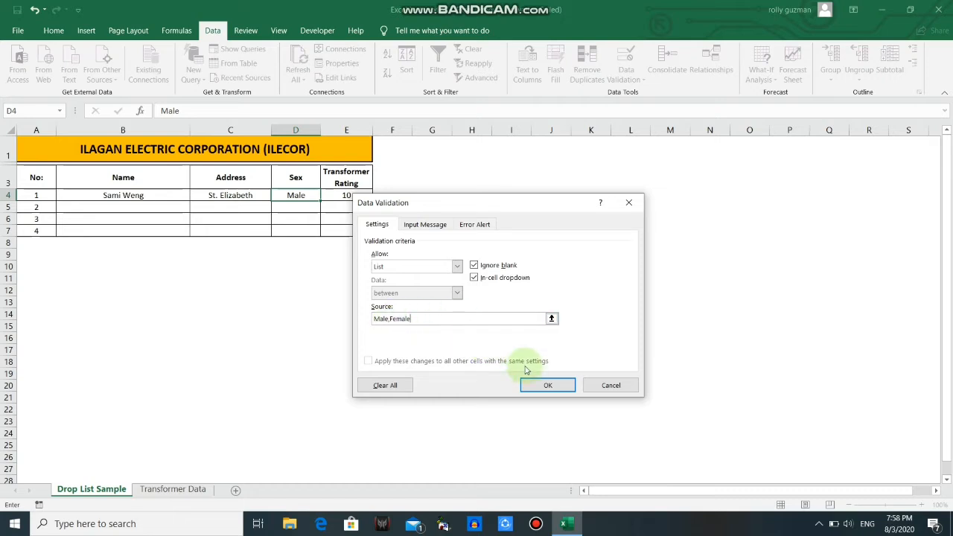
pyautogui.click(544, 385)
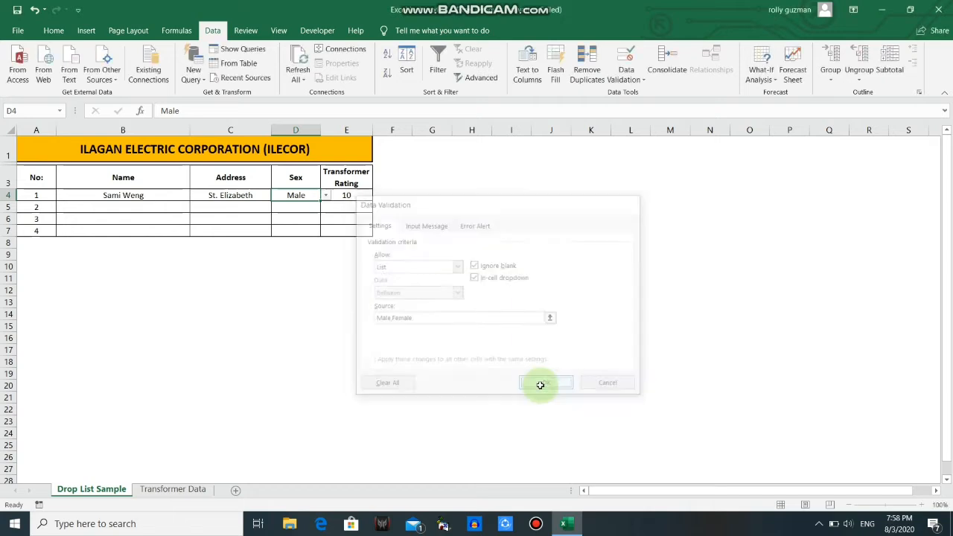
# Test the drop-down list in D4 by choosing Female and switching back to Male.
pyautogui.click(325, 197)
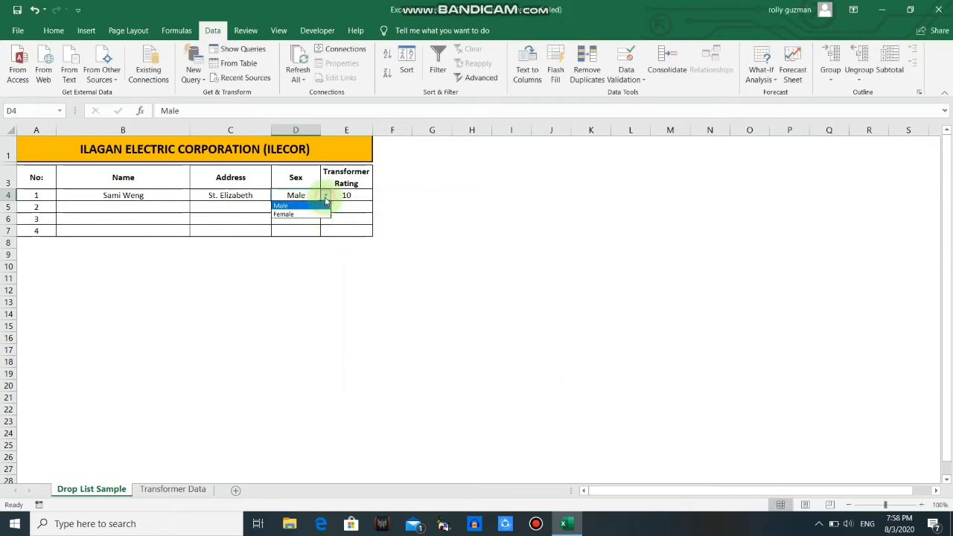
pyautogui.click(289, 214)
pyautogui.click(325, 195)
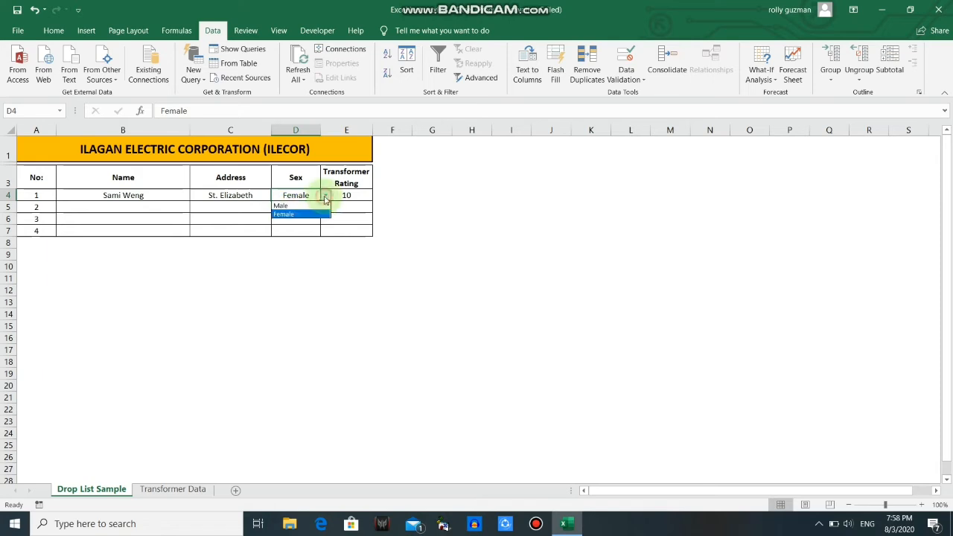
pyautogui.click(294, 203)
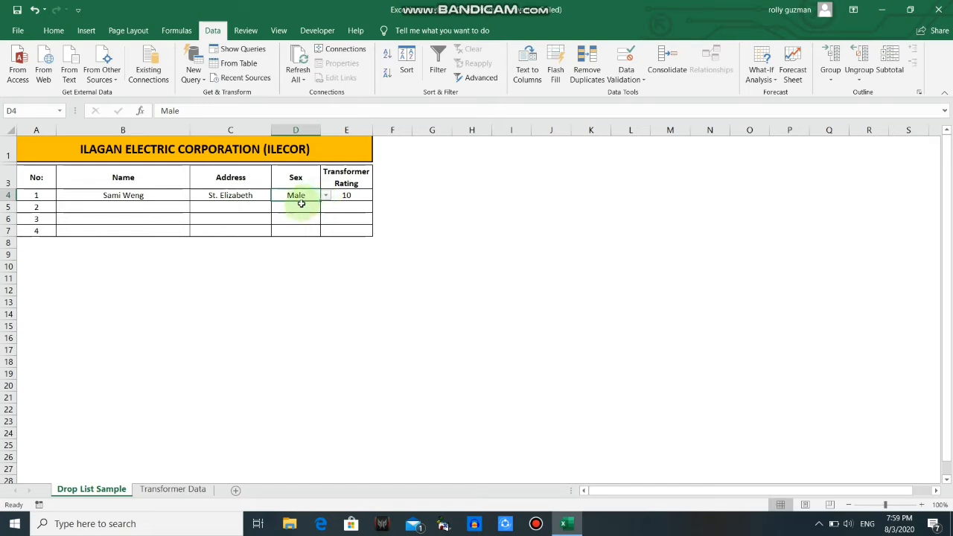
pyautogui.click(325, 195)
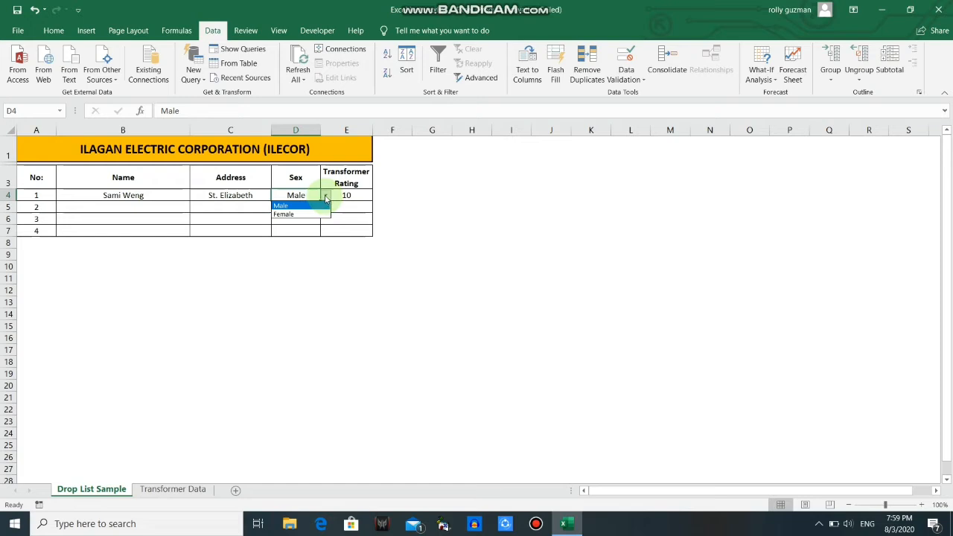
pyautogui.click(325, 197)
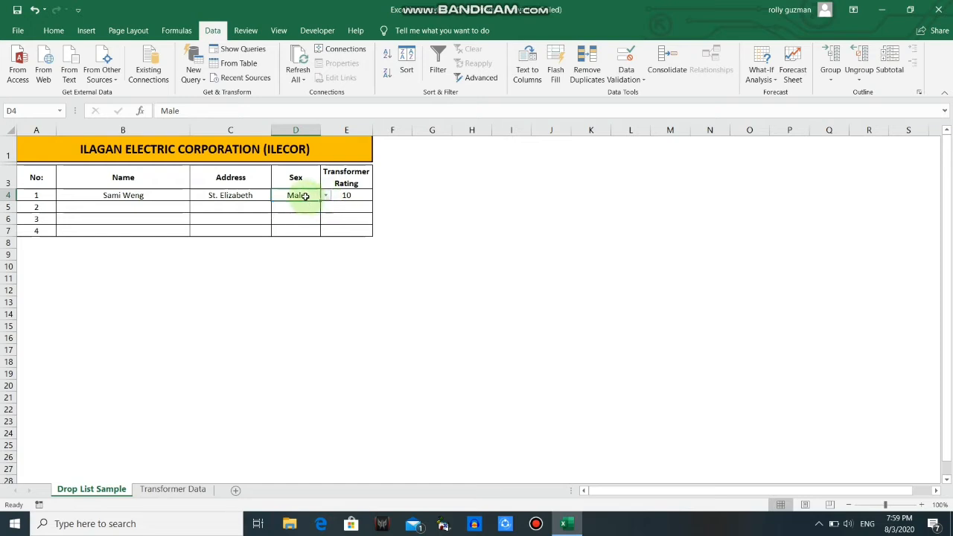
# Copy cell D4 with its drop-down list and paste it into D5:D7 of the Sex column.
pyautogui.rightClick(304, 196)
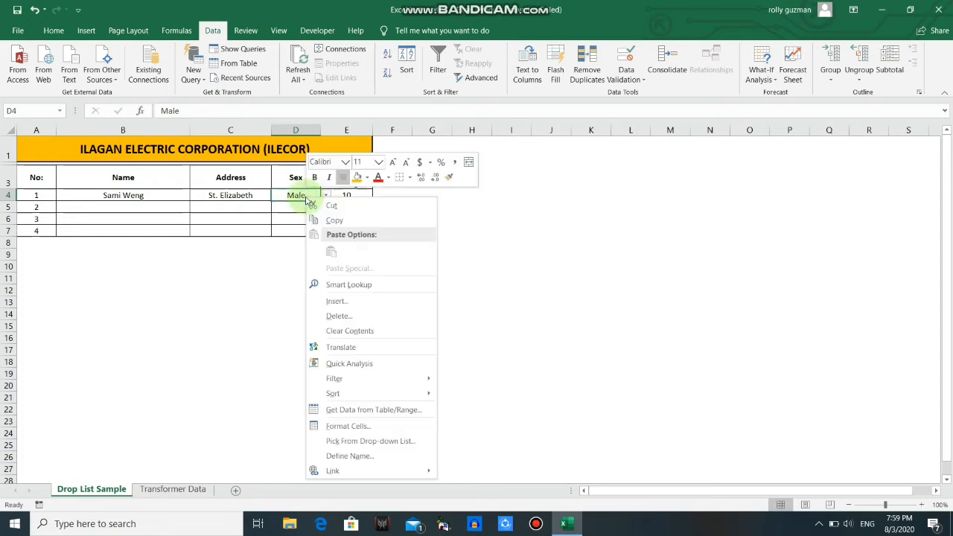
pyautogui.click(337, 221)
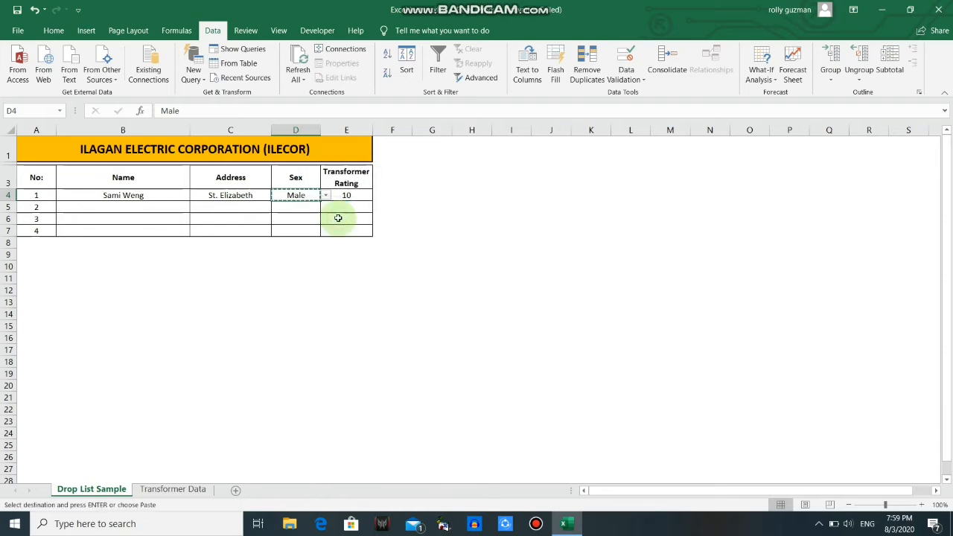
pyautogui.moveTo(305, 207); pyautogui.dragTo(308, 232)
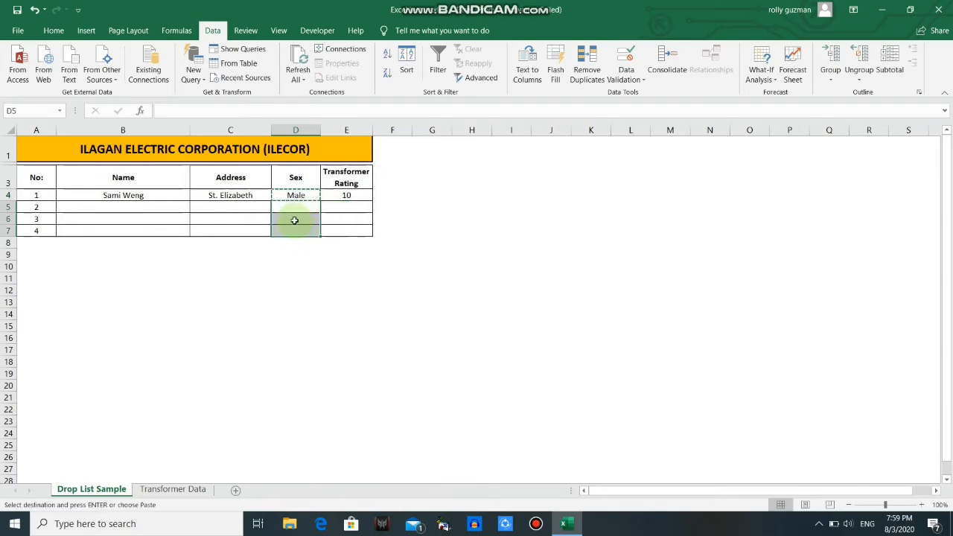
pyautogui.rightClick(297, 222)
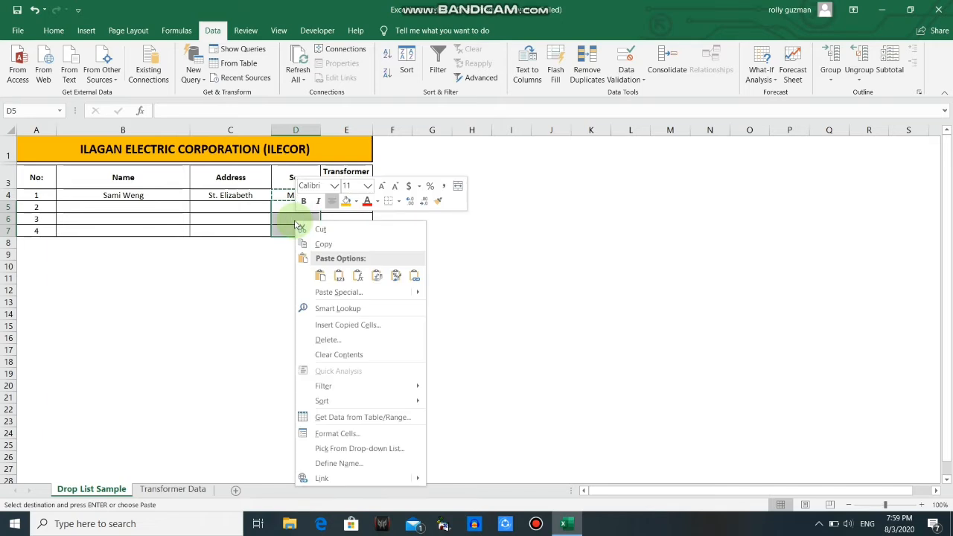
pyautogui.click(320, 275)
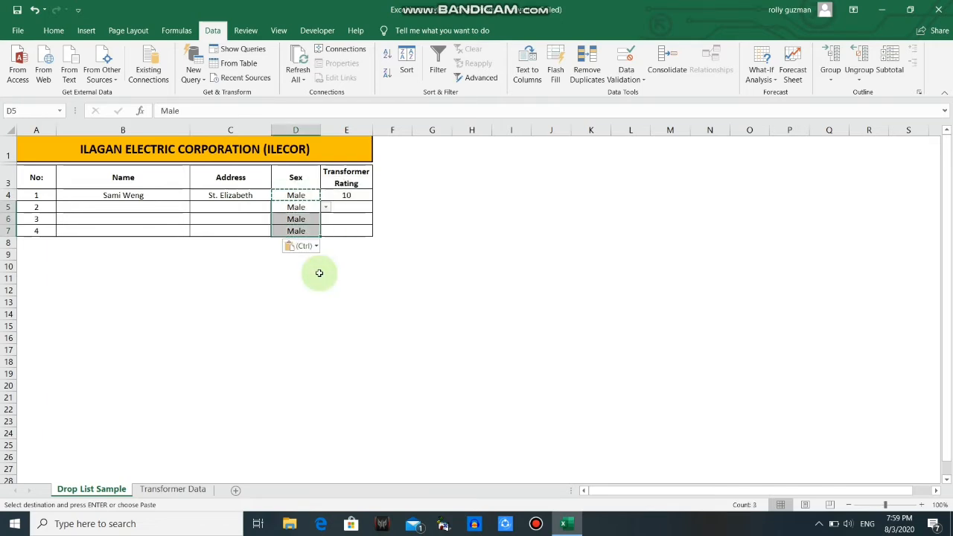
# Choose Female from the pasted drop-down list in D5 and end copy mode.
pyautogui.click(325, 208)
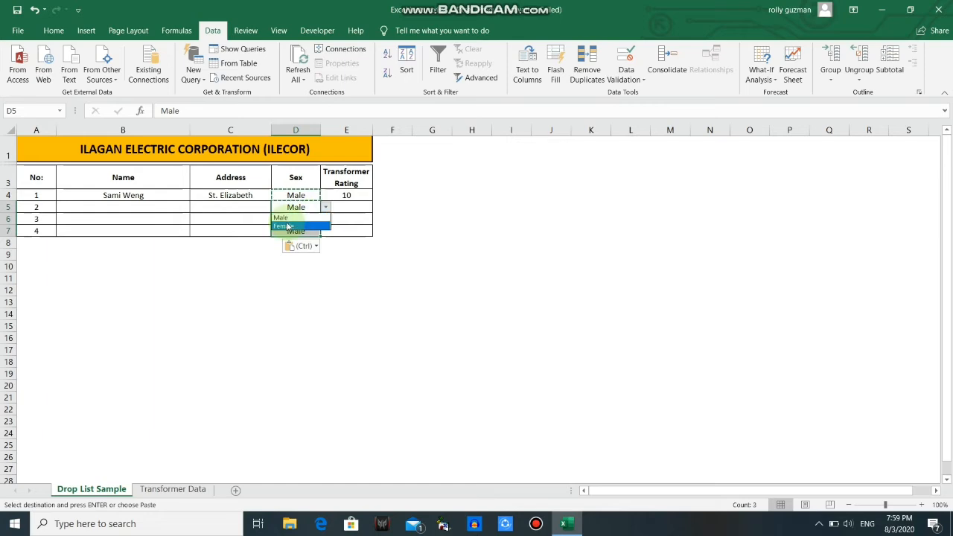
pyautogui.click(320, 225)
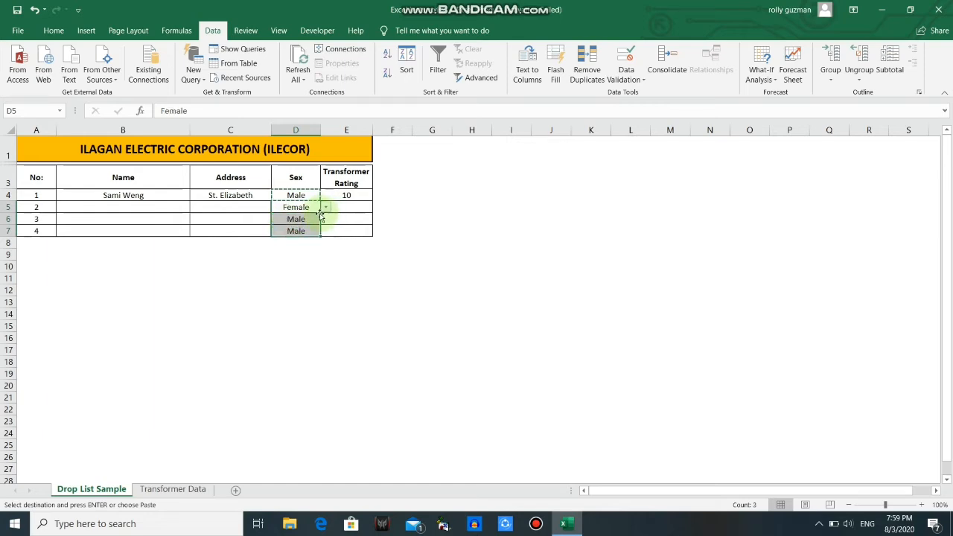
pyautogui.click(340, 217)
pyautogui.press('Escape')
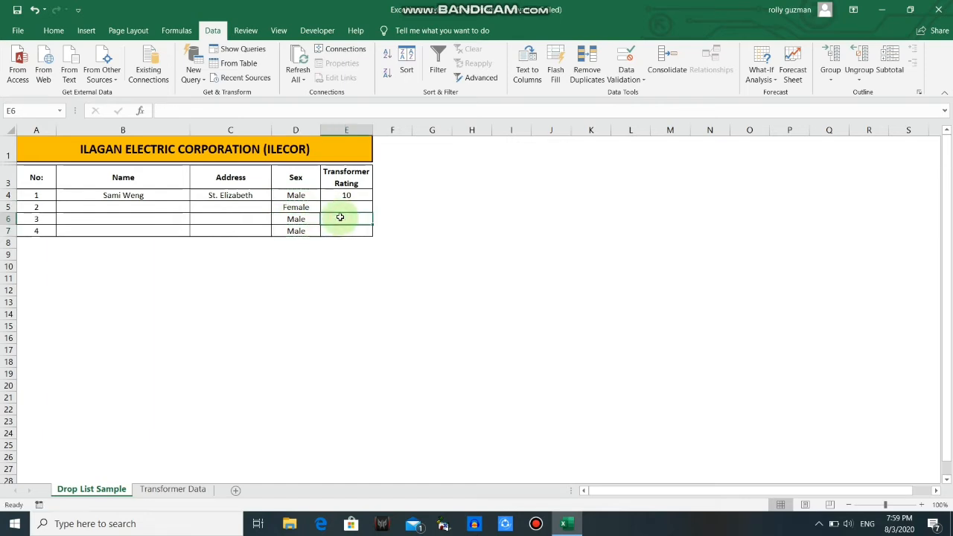
# Clear the contents of D5:D7 and check the options in D5's drop-down list.
pyautogui.click(304, 207)
pyautogui.moveTo(303, 219); pyautogui.dragTo(303, 232)
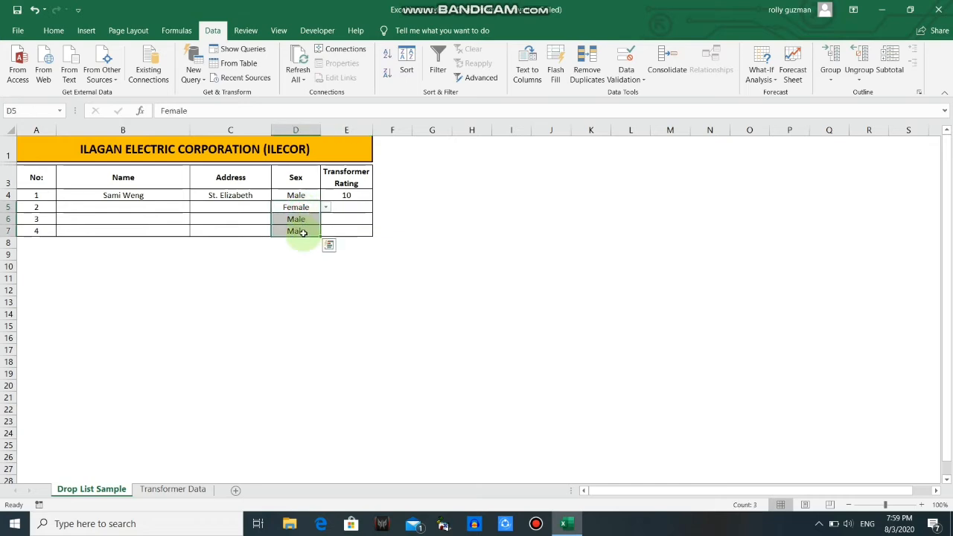
pyautogui.press('Delete')
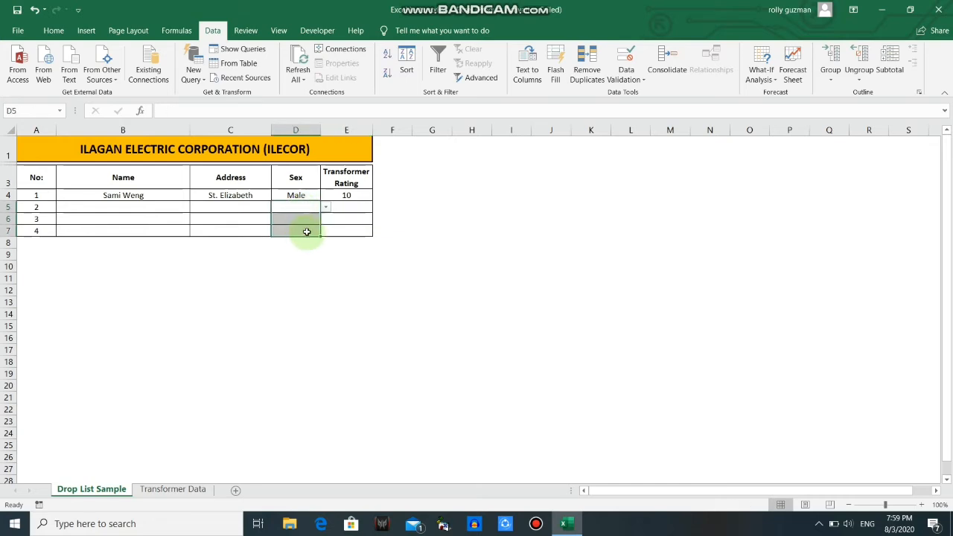
pyautogui.click(325, 208)
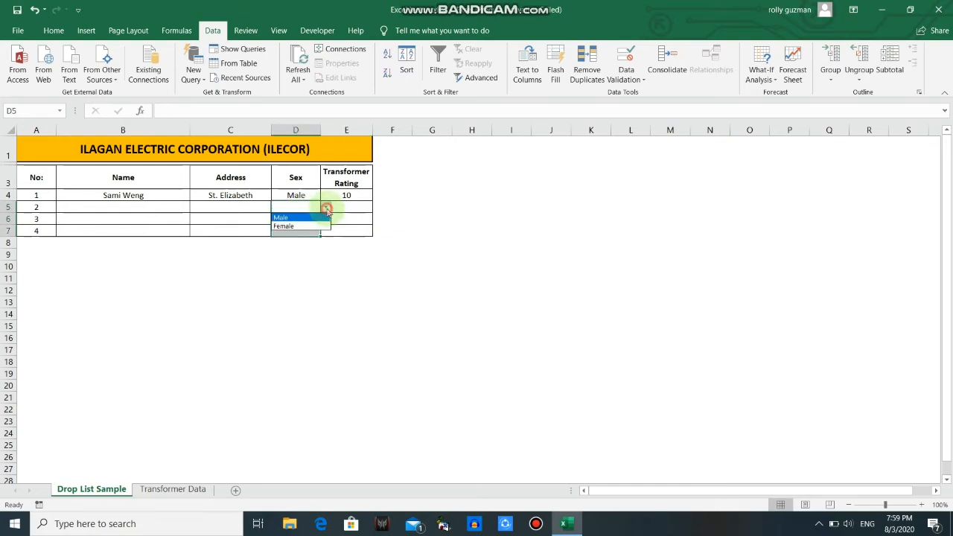
pyautogui.click(304, 209)
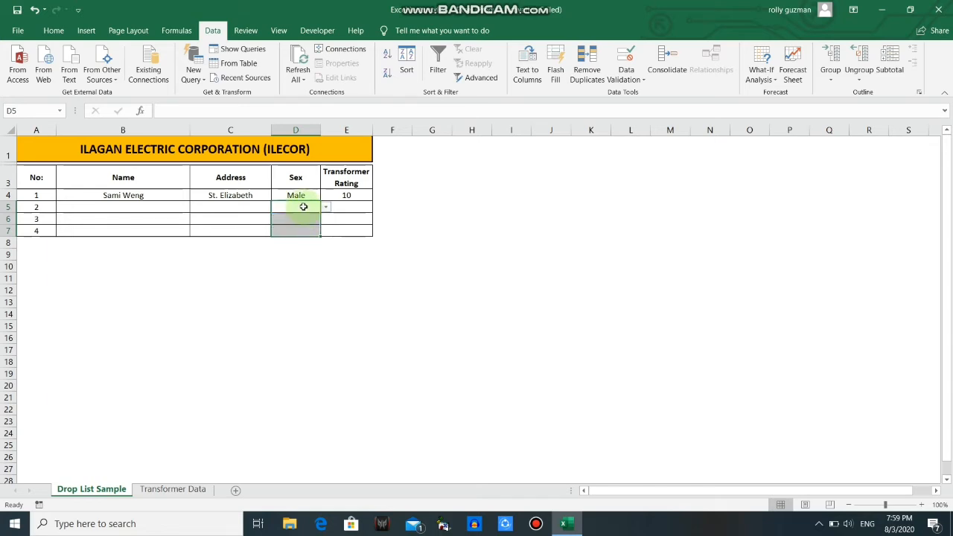
# Clear cell D4 and select Male again from its drop-down list.
pyautogui.click(301, 195)
pyautogui.press('Delete')
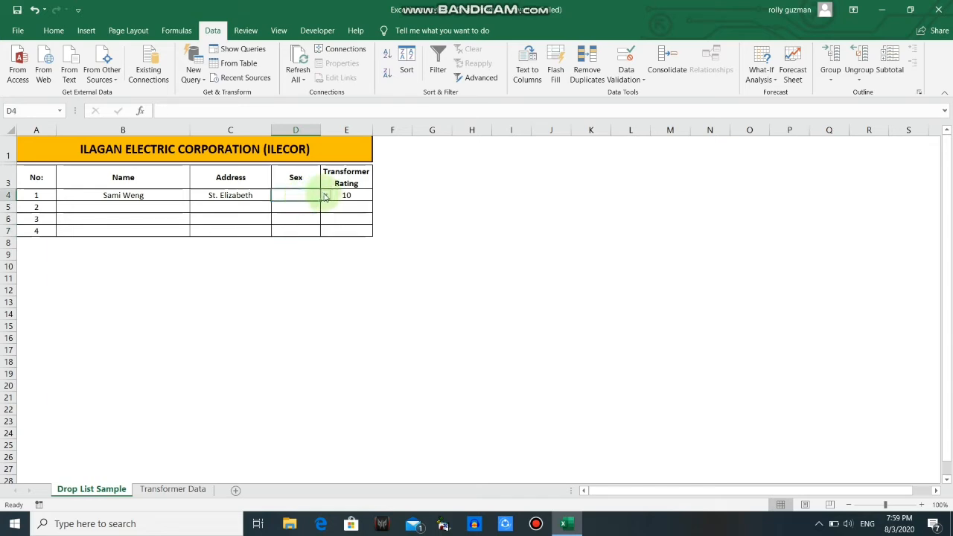
pyautogui.click(326, 195)
pyautogui.click(291, 202)
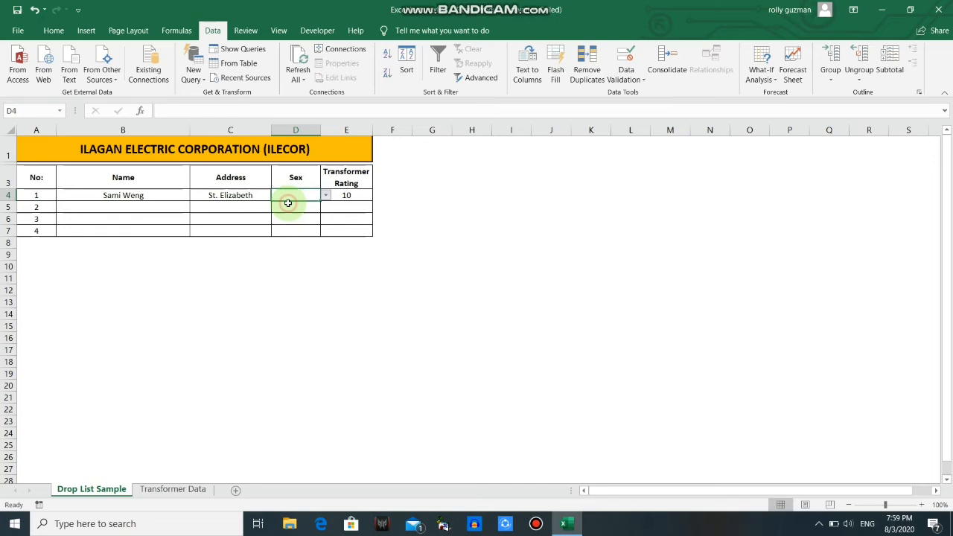
pyautogui.click(376, 209)
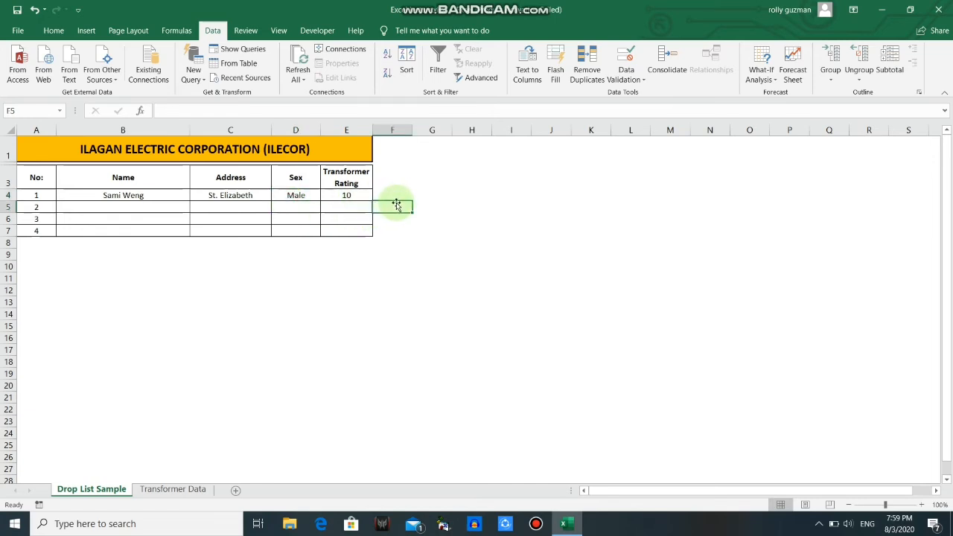
# Examine the standard transformer ratings in B2:B7 on the Transformer Data sheet as options for the Transformer Rating column.
pyautogui.click(341, 195)
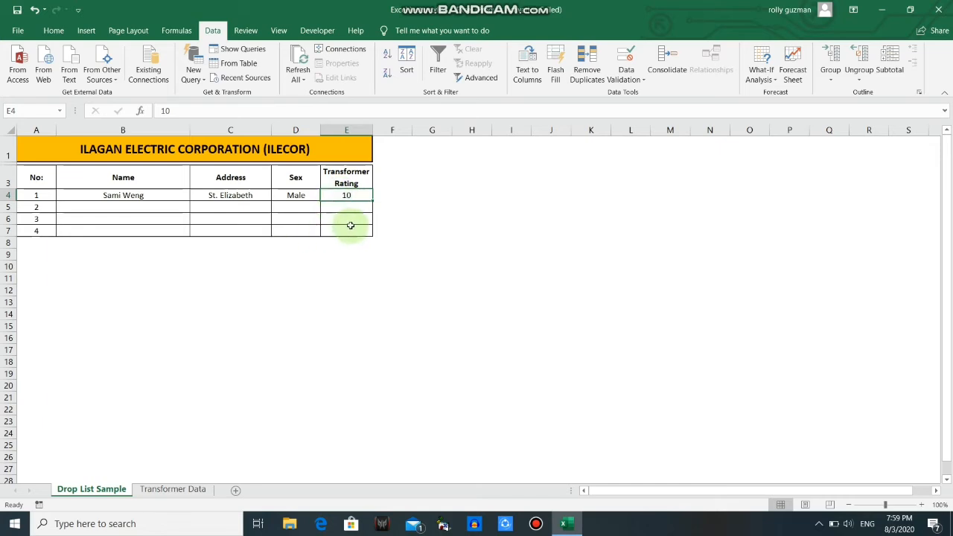
pyautogui.click(174, 489)
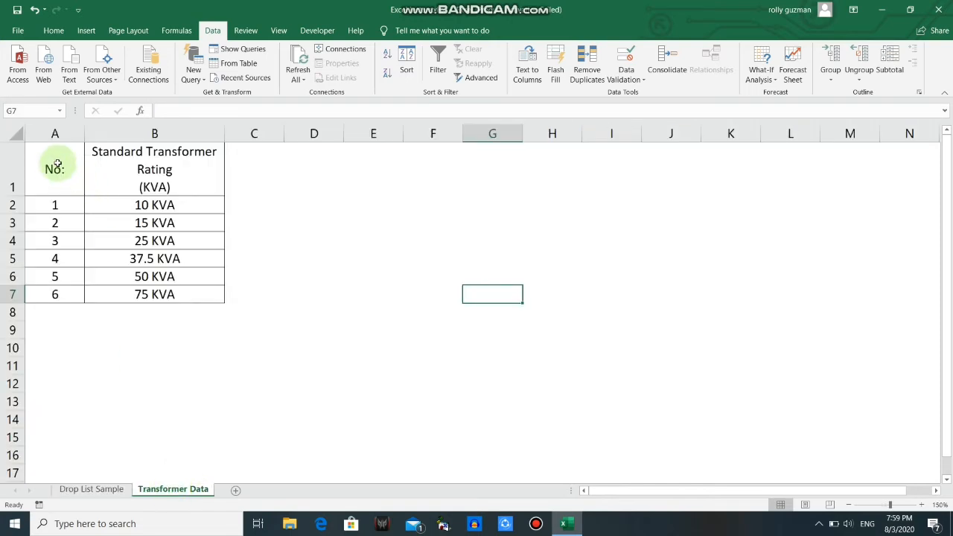
pyautogui.click(45, 204)
pyautogui.moveTo(44, 204); pyautogui.dragTo(183, 280)
pyautogui.moveTo(171, 209); pyautogui.dragTo(178, 294)
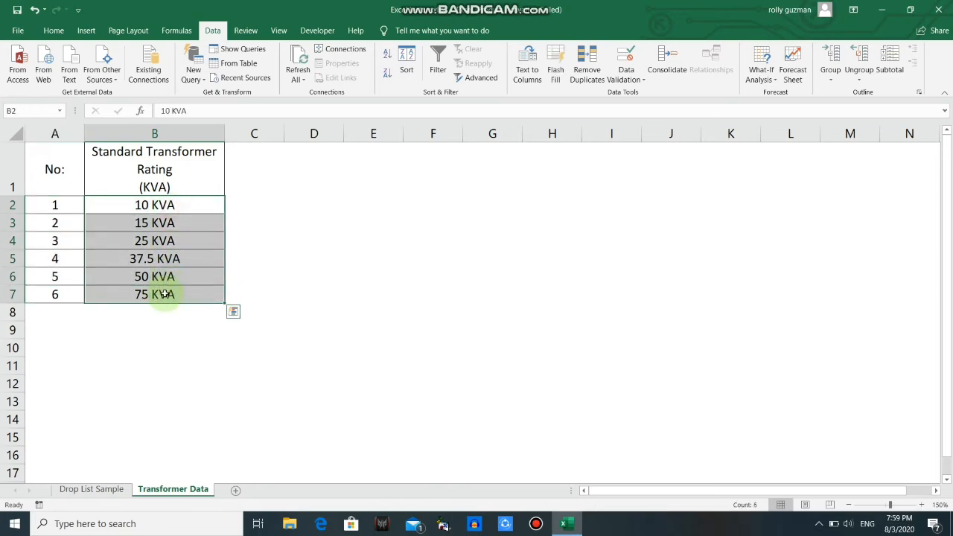
# Start a data validation rule for cell E4 on the Drop List Sample sheet that allows a List.
pyautogui.click(101, 488)
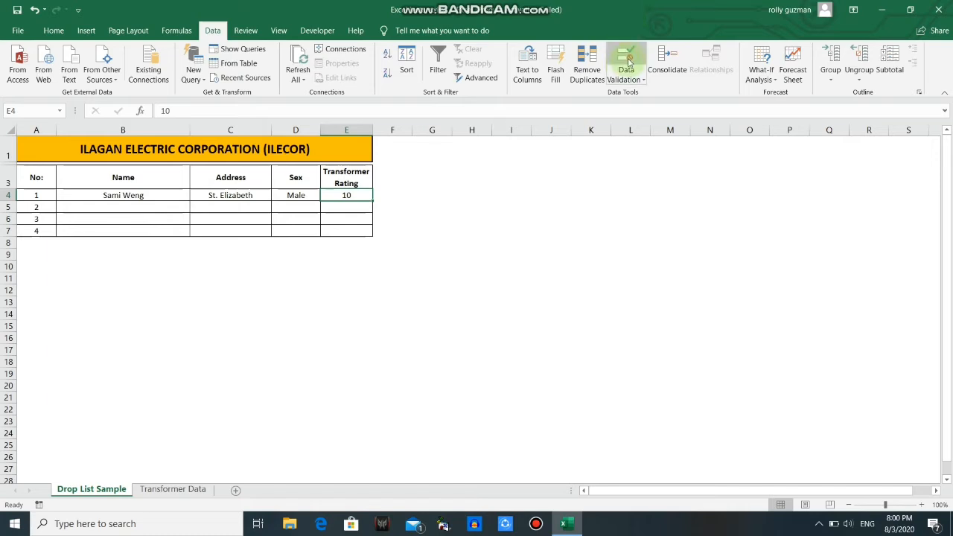
pyautogui.click(643, 80)
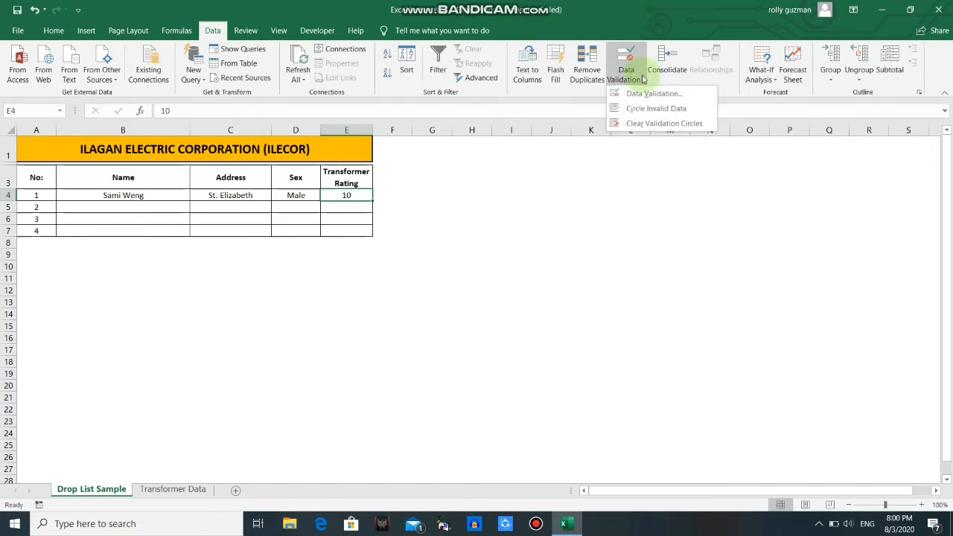
pyautogui.click(642, 95)
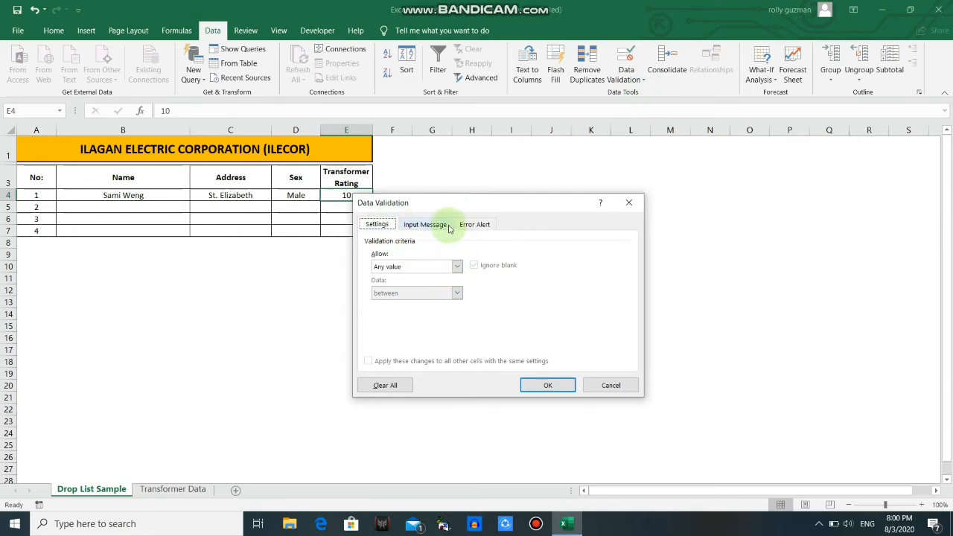
pyautogui.click(457, 267)
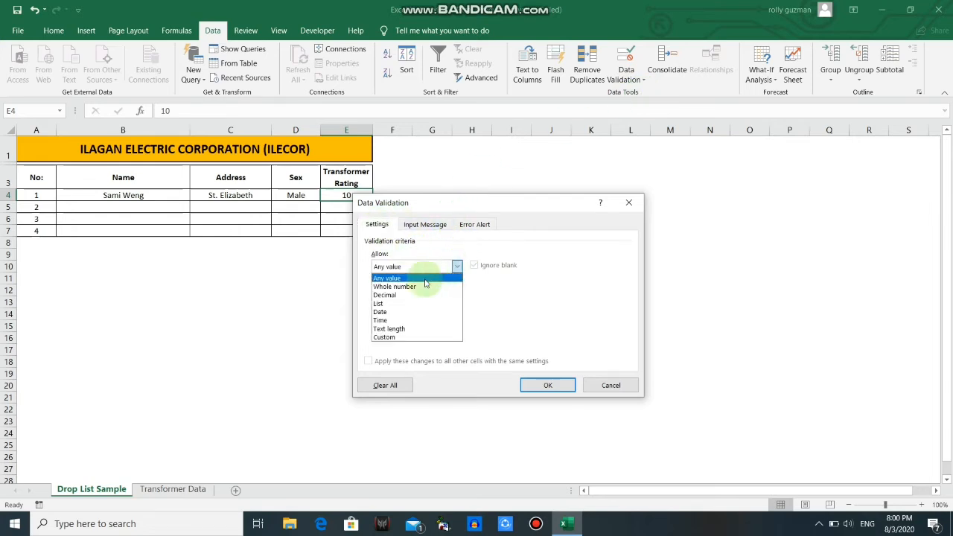
pyautogui.click(381, 304)
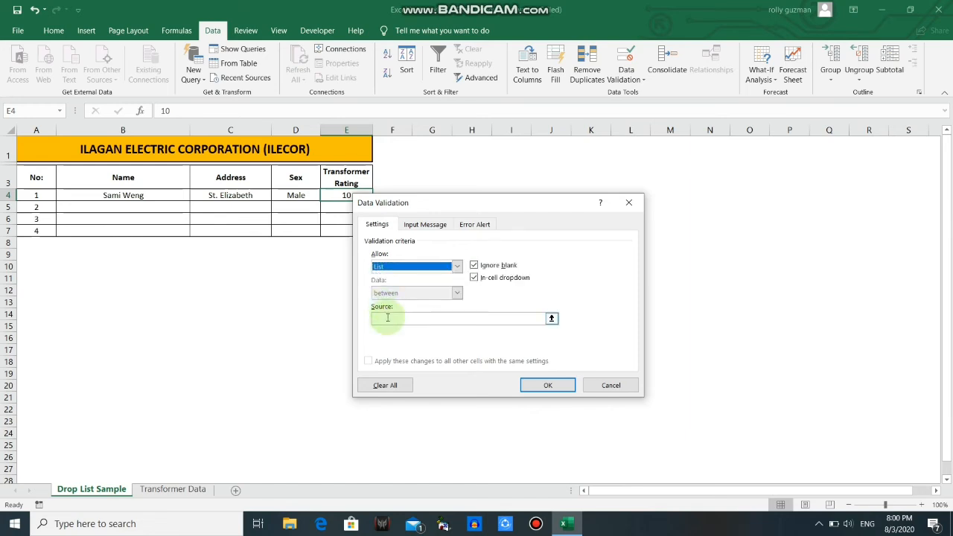
# Set the list source to ='Transformer Data'!$B$2:$B$7 and apply the validation rule to E4.
pyautogui.click(387, 317)
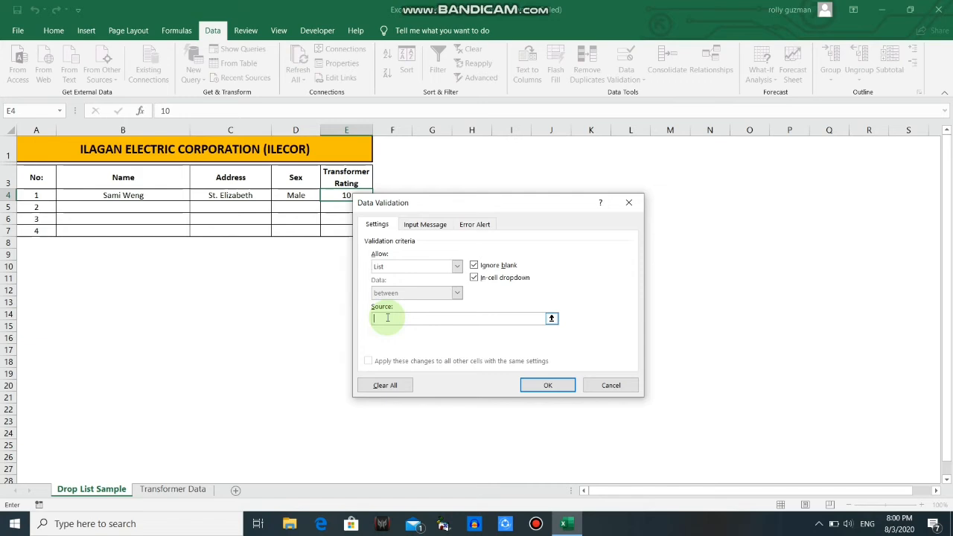
pyautogui.click(553, 319)
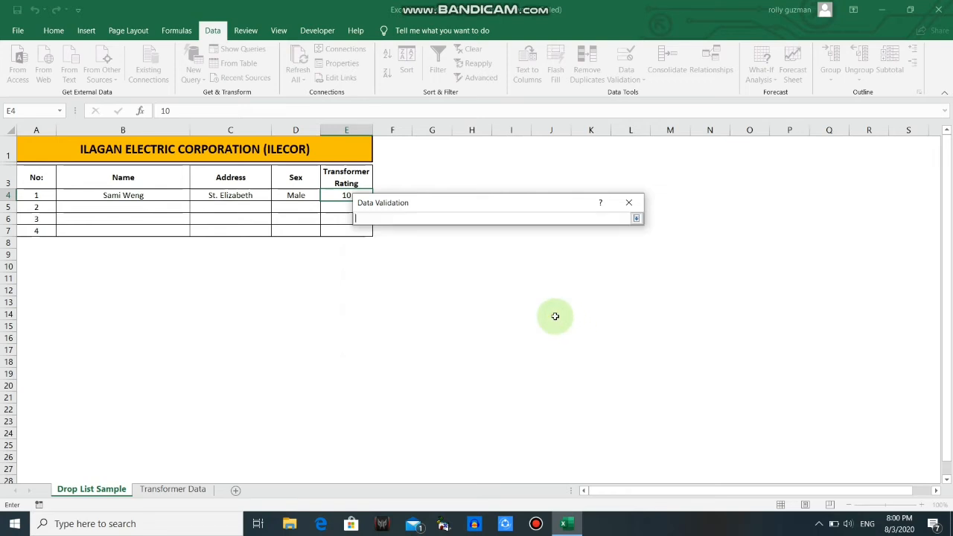
pyautogui.click(177, 491)
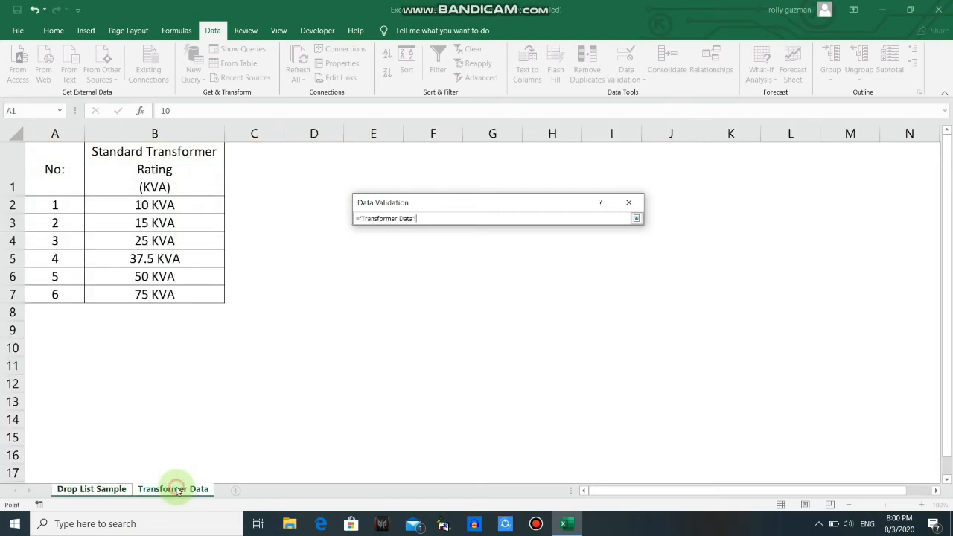
pyautogui.moveTo(172, 201); pyautogui.dragTo(168, 292)
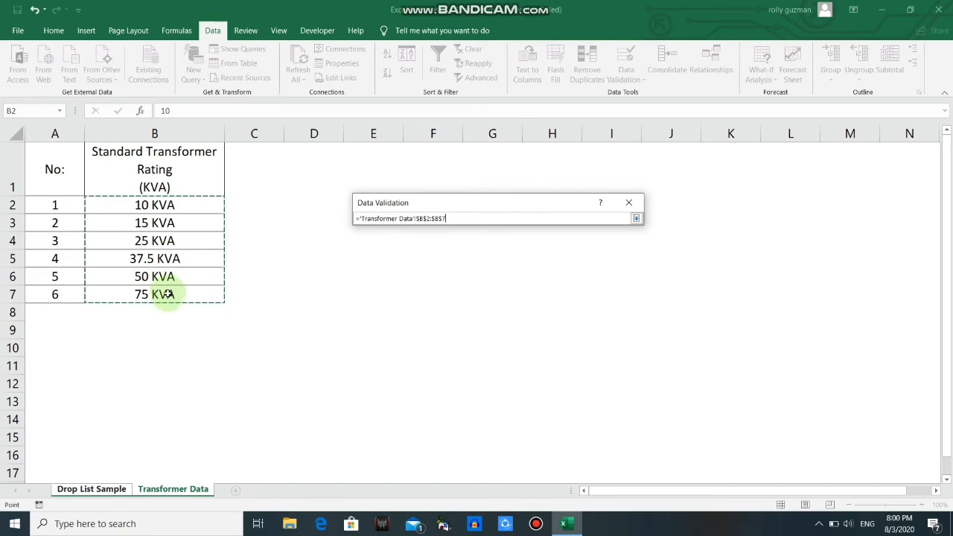
pyautogui.press('Return')
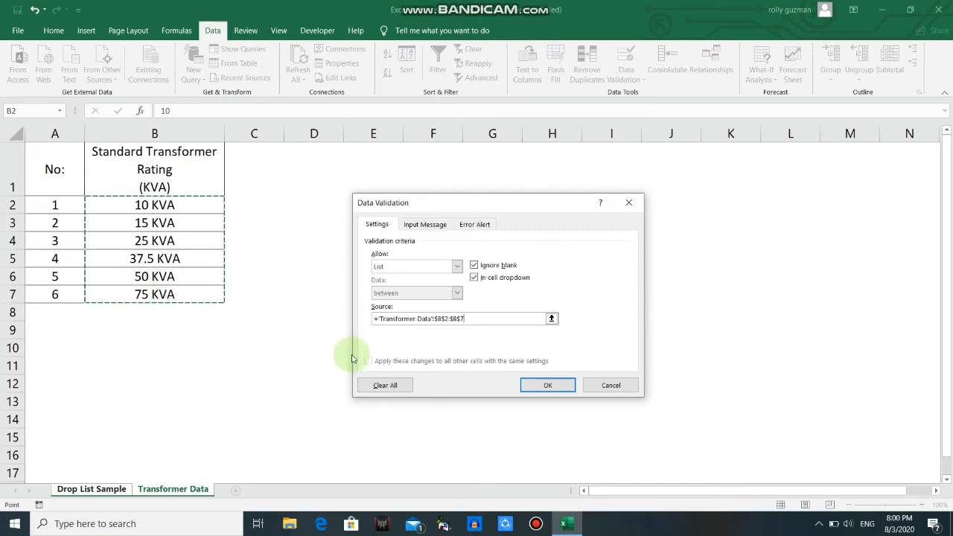
pyautogui.click(548, 385)
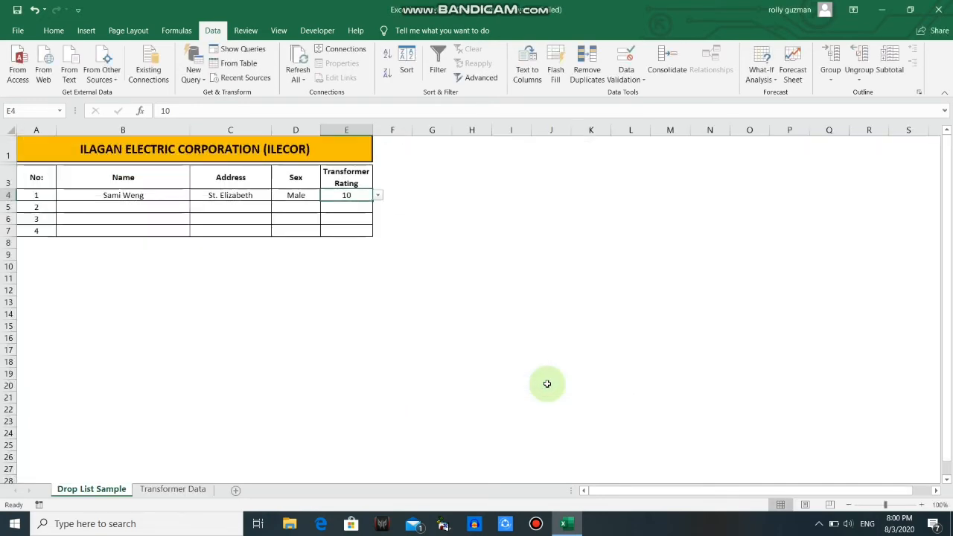
# Choose 10 KVA from E4's drop-down list, and change the choice to 50 KVA.
pyautogui.click(377, 195)
pyautogui.click(346, 206)
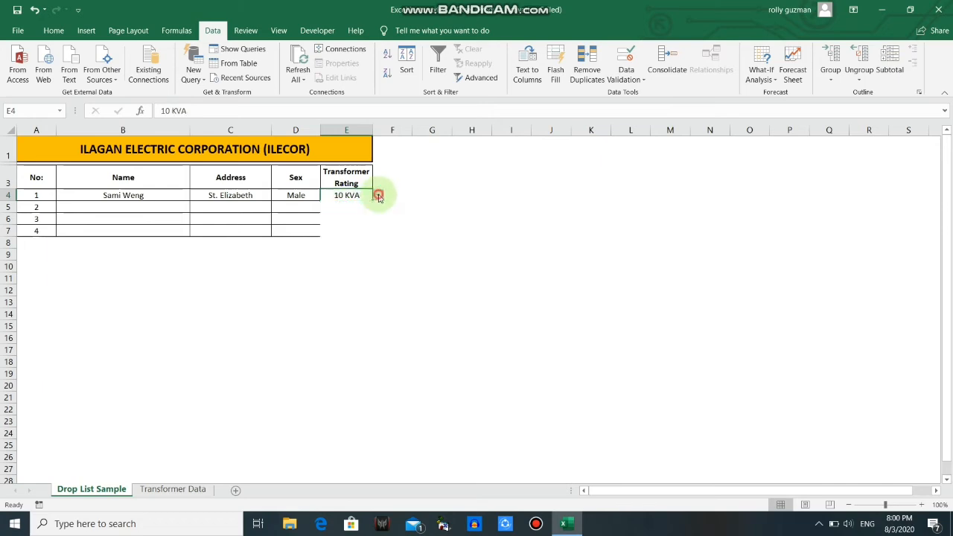
pyautogui.click(377, 195)
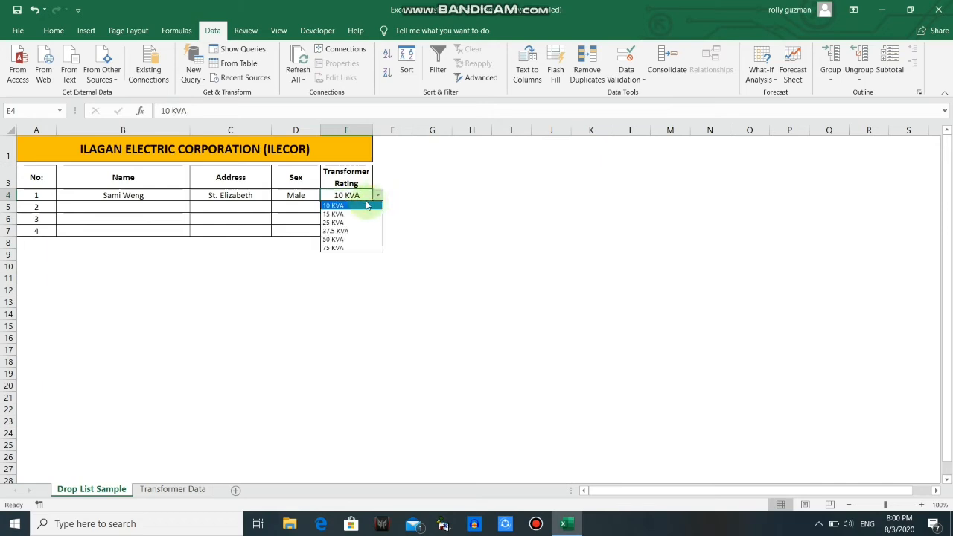
pyautogui.click(348, 240)
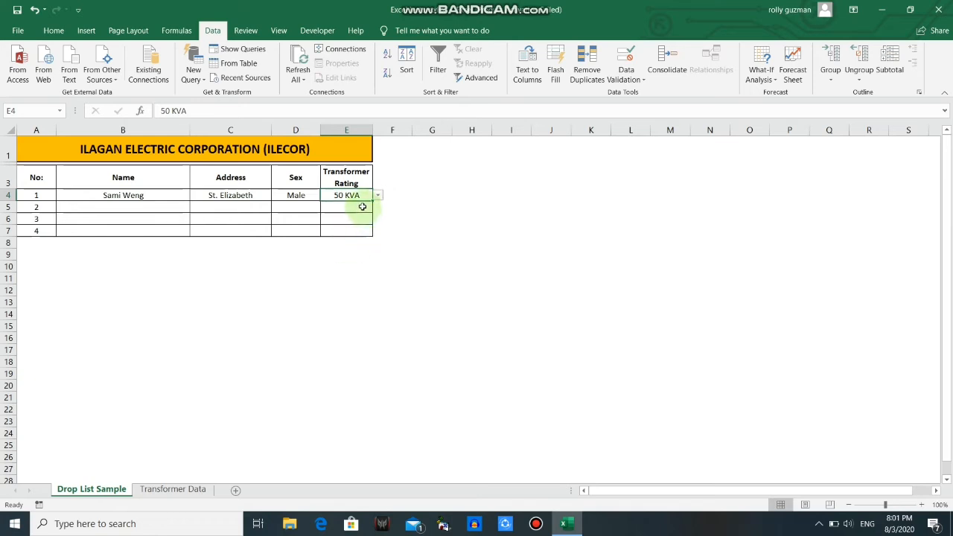
# Copy cell E4 with its drop-down list and paste it into E5:E7.
pyautogui.click(363, 206)
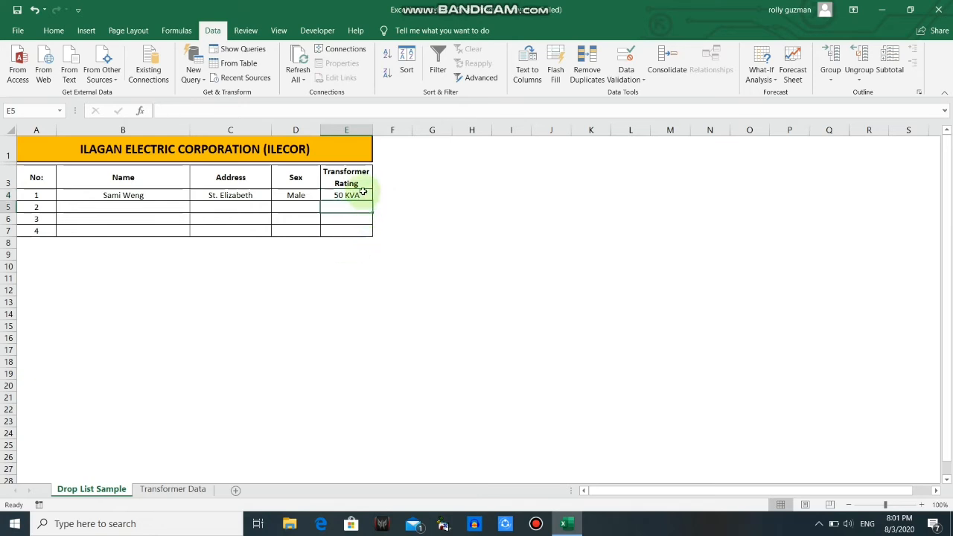
pyautogui.click(355, 195)
pyautogui.rightClick(356, 195)
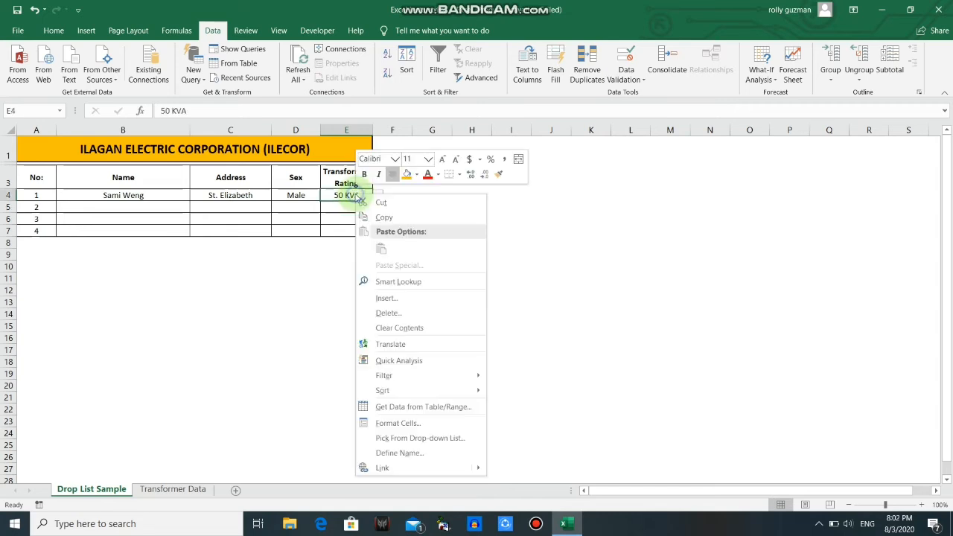
pyautogui.click(385, 217)
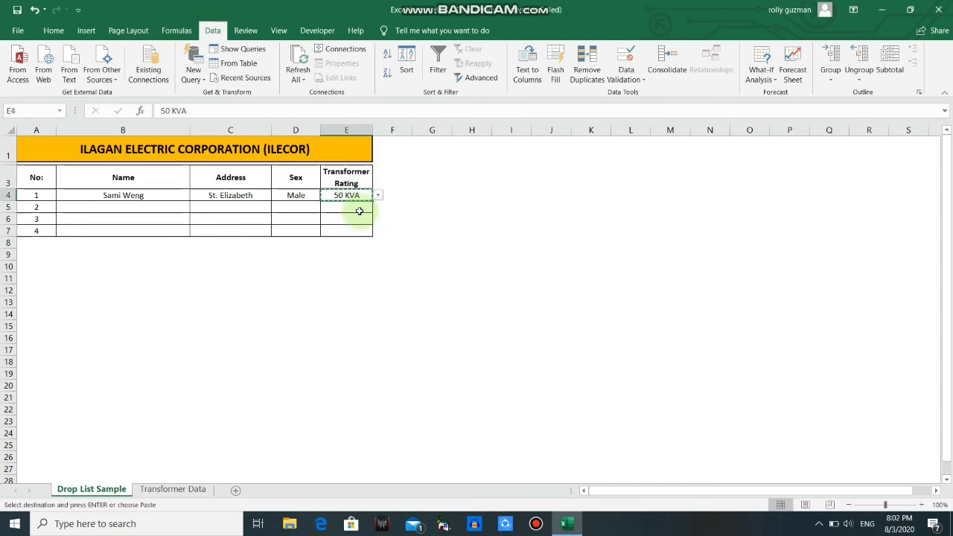
pyautogui.moveTo(356, 208); pyautogui.dragTo(356, 228)
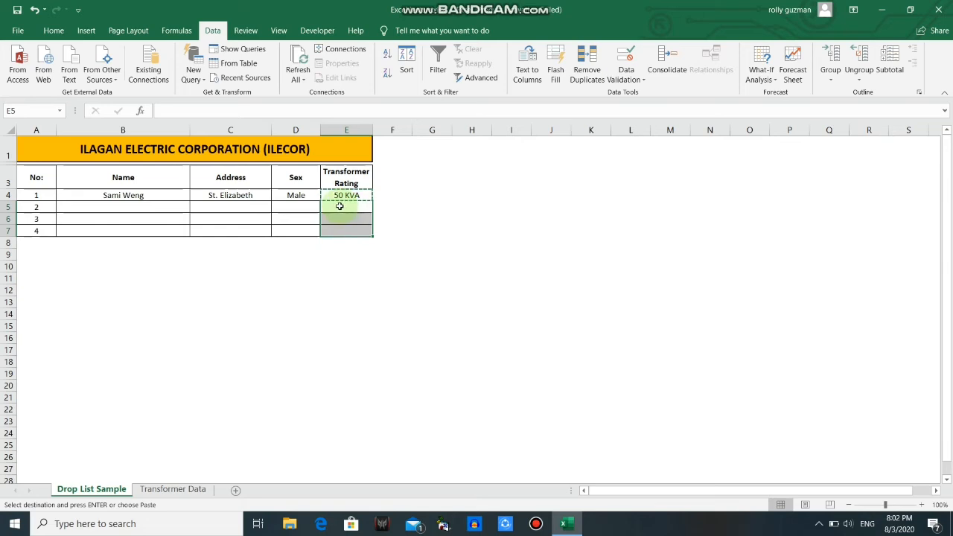
pyautogui.rightClick(341, 210)
pyautogui.click(365, 261)
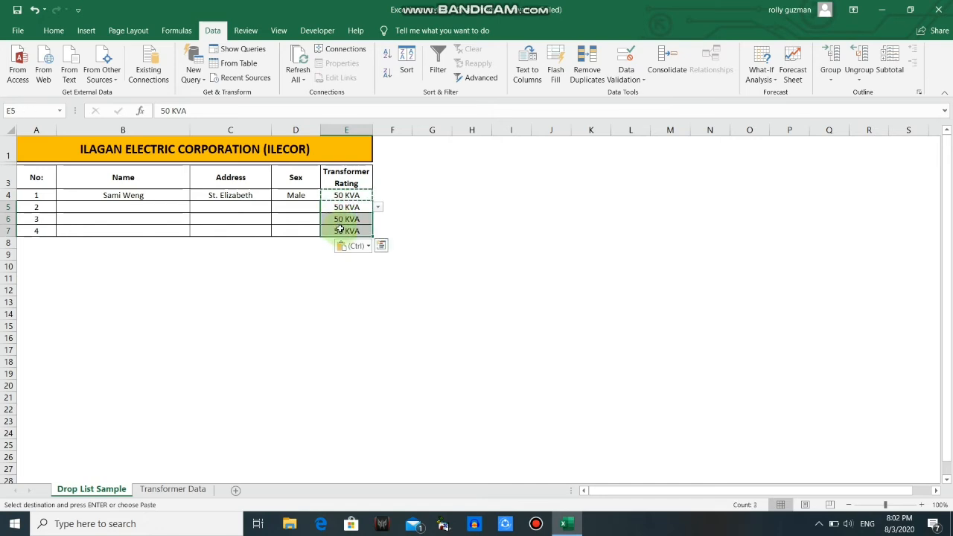
# Clear the contents of E5:E7 and check the options in E5's drop-down list.
pyautogui.press('Delete')
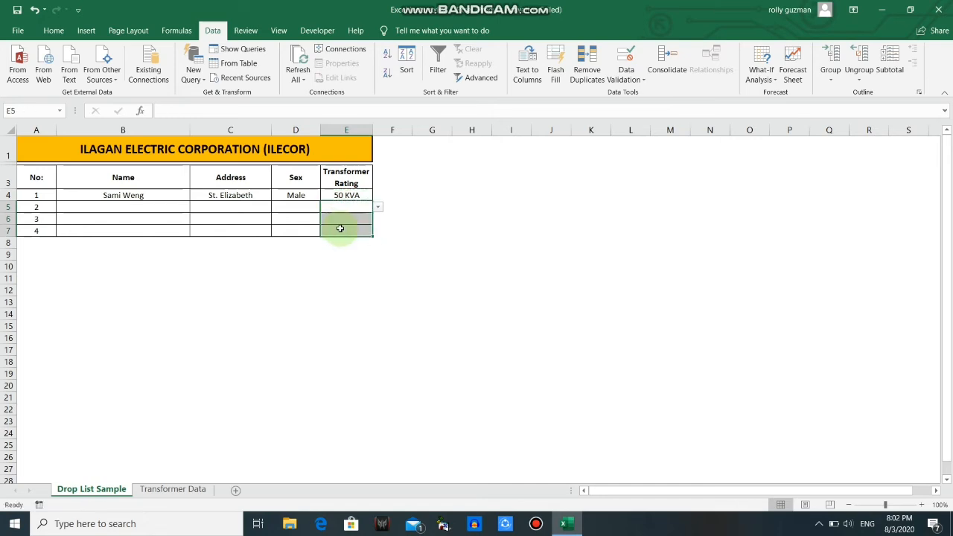
pyautogui.click(378, 210)
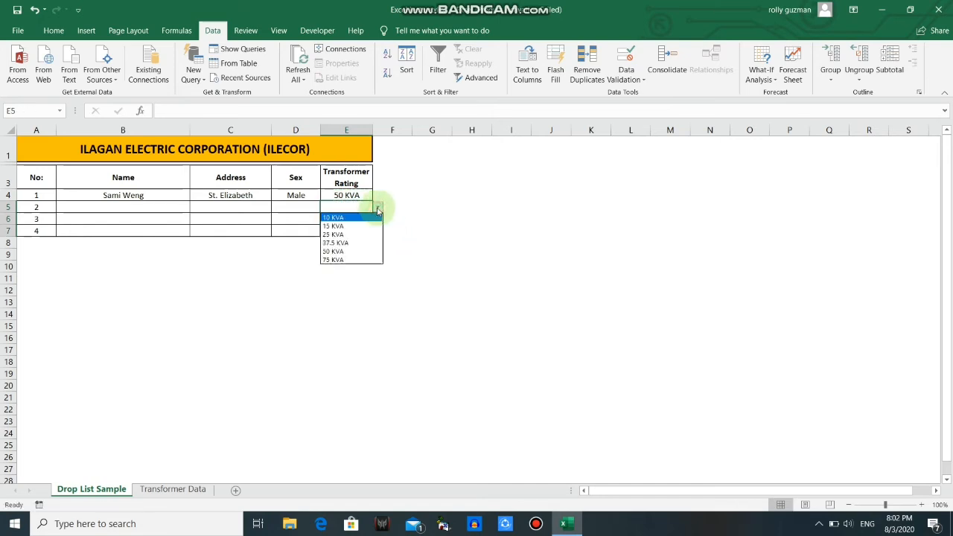
pyautogui.click(457, 209)
pyautogui.click(455, 207)
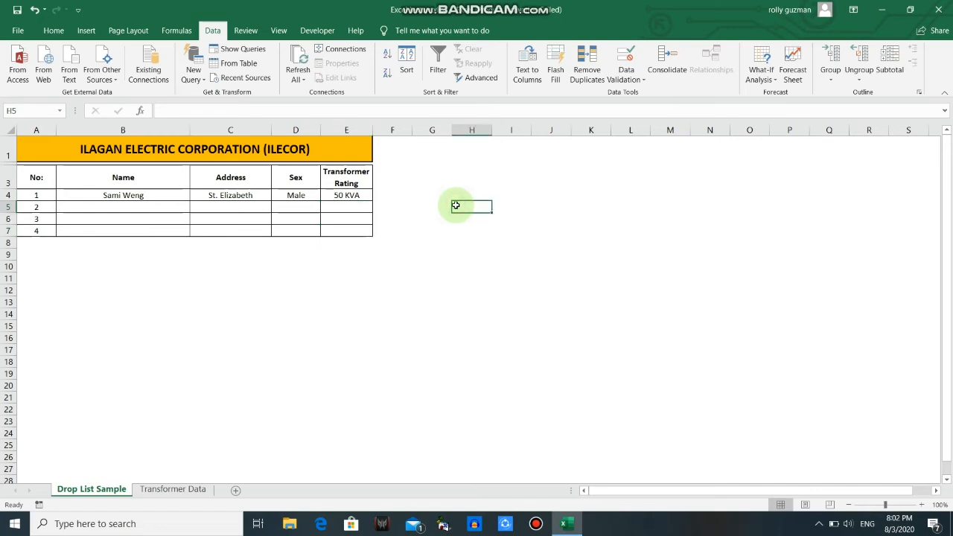
# Review the rating options in E4's drop-down list and close it without choosing another.
pyautogui.click(341, 195)
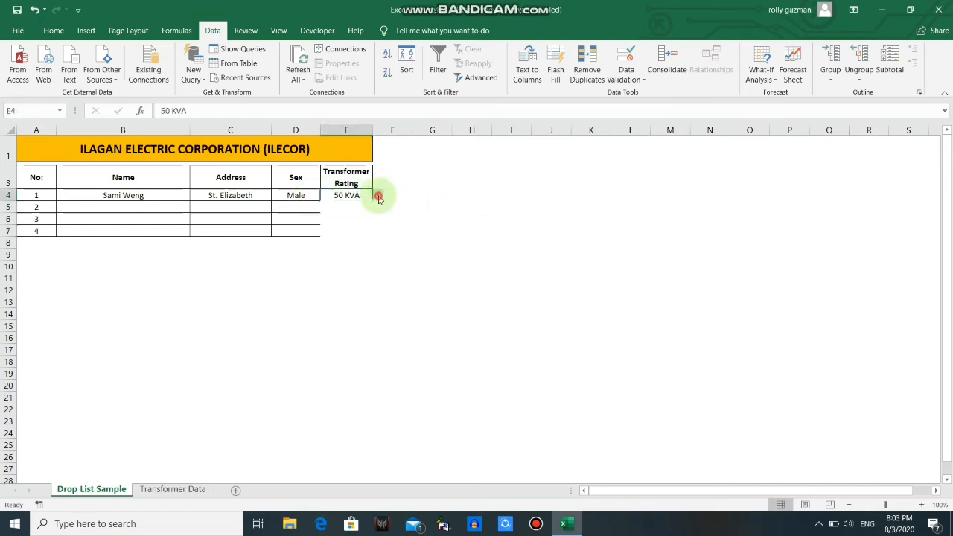
pyautogui.click(377, 196)
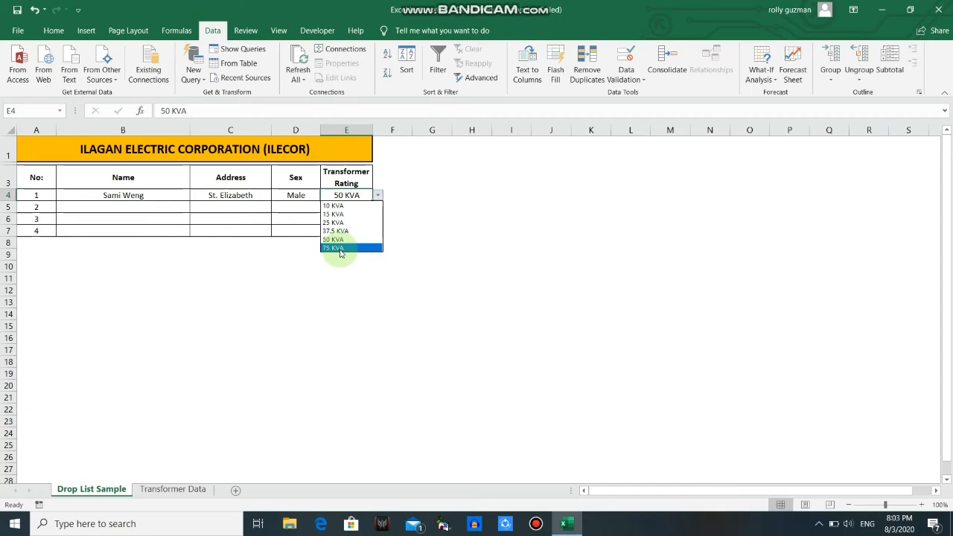
pyautogui.click(347, 197)
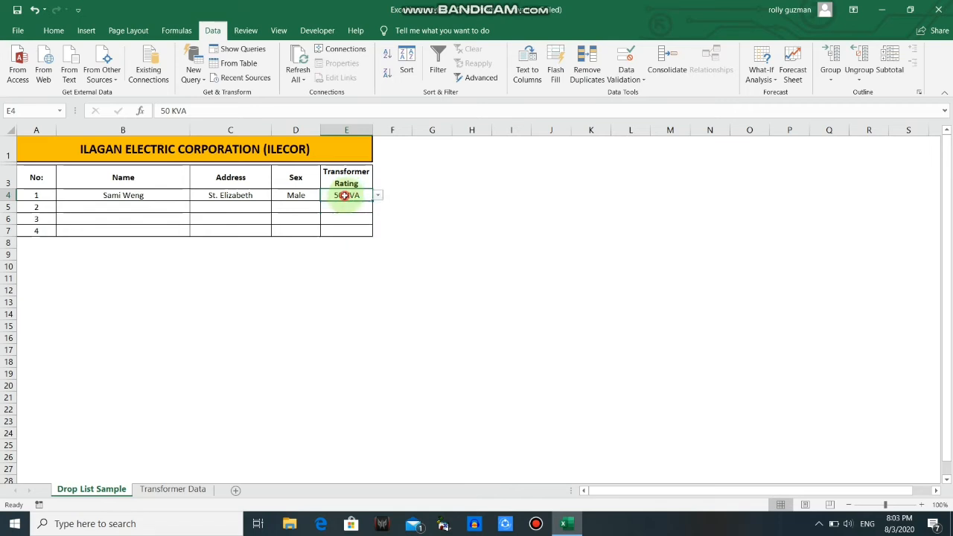
# Try to enter 100 KVA in cell E4 as a rating outside the list.
pyautogui.doubleClick(345, 195)
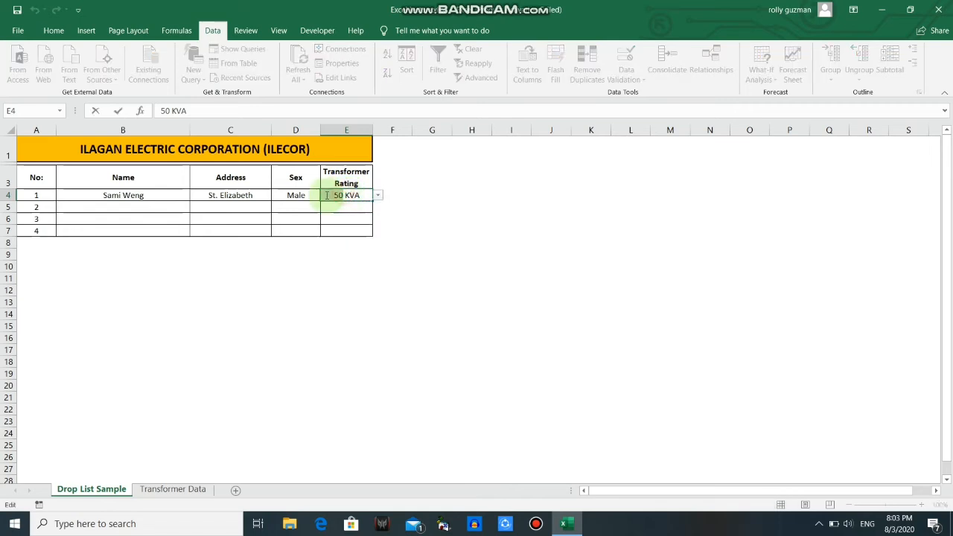
pyautogui.doubleClick(323, 195)
pyautogui.write('100')
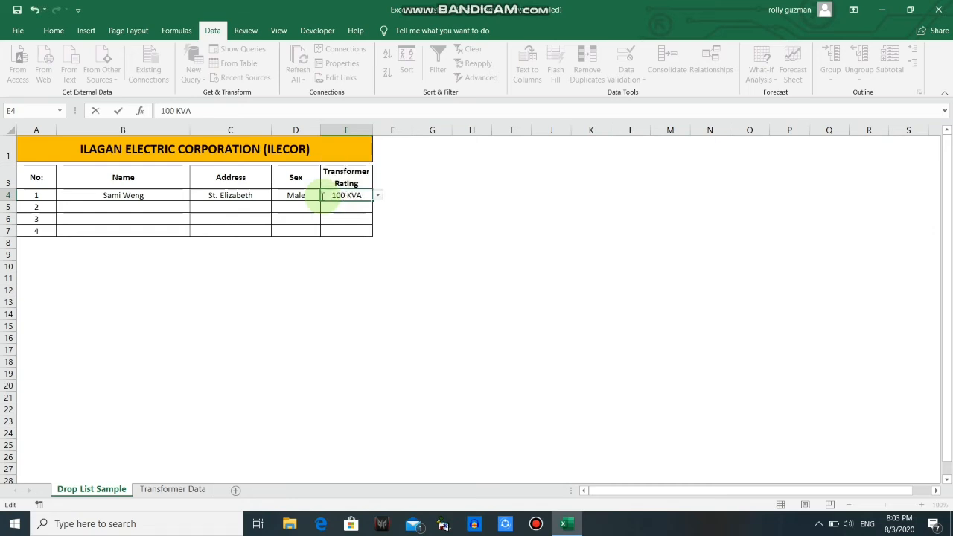
pyautogui.press('Return')
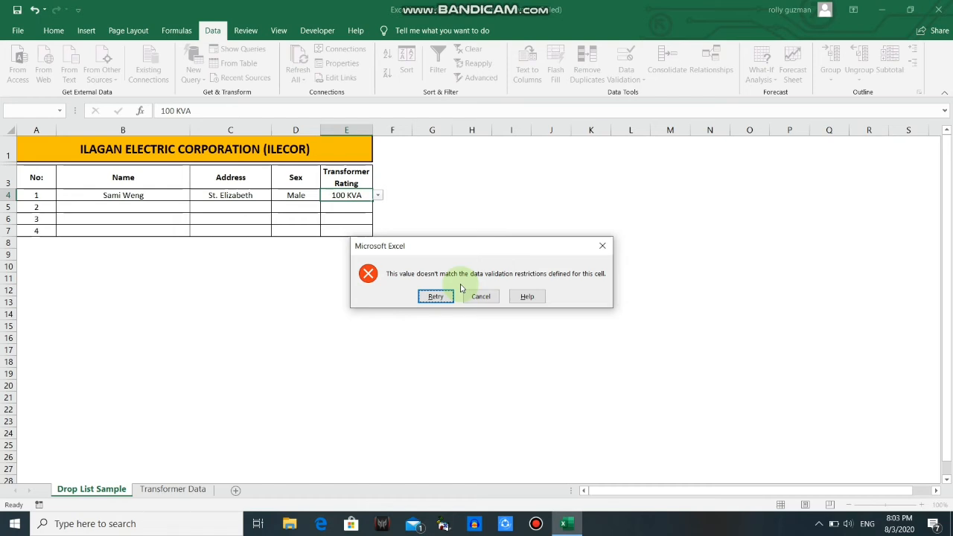
pyautogui.click(603, 245)
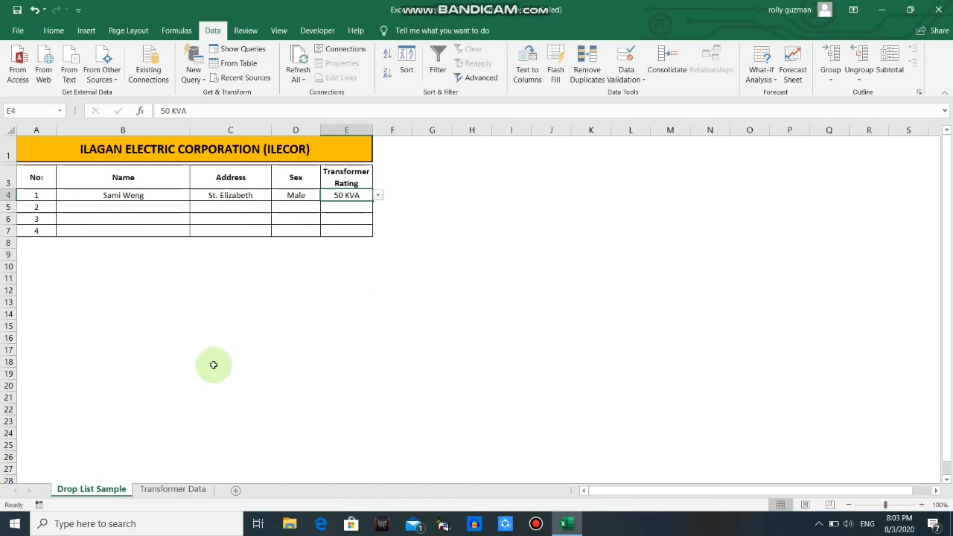
# Compare the source ratings in B2:B7 on the Transformer Data sheet with the options in E4's drop-down list.
pyautogui.click(161, 489)
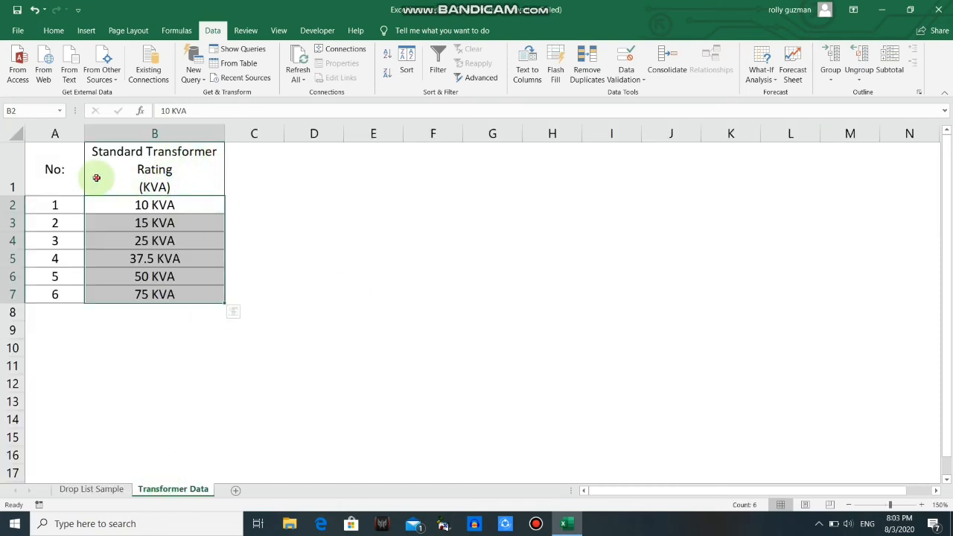
pyautogui.moveTo(96, 177); pyautogui.dragTo(164, 294)
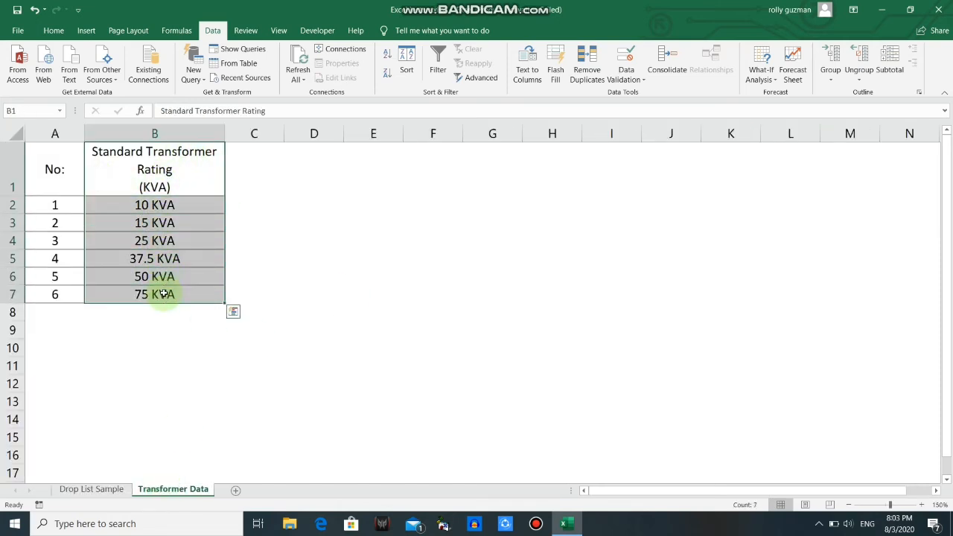
pyautogui.moveTo(125, 206); pyautogui.dragTo(137, 295)
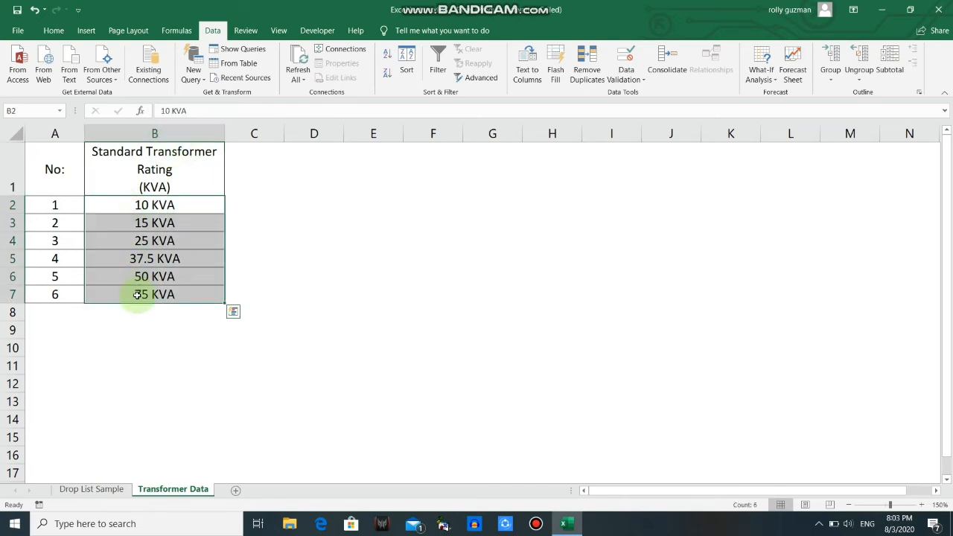
pyautogui.click(89, 489)
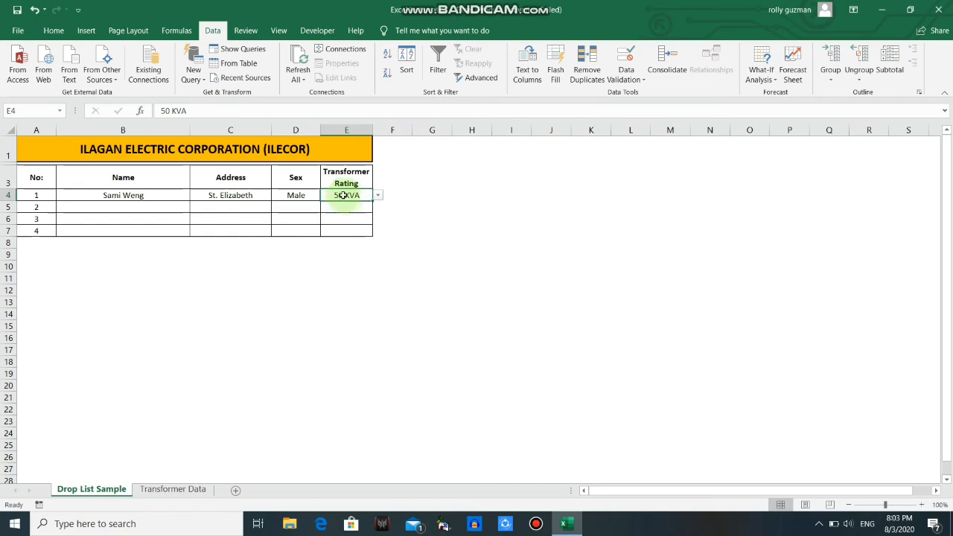
pyautogui.click(377, 195)
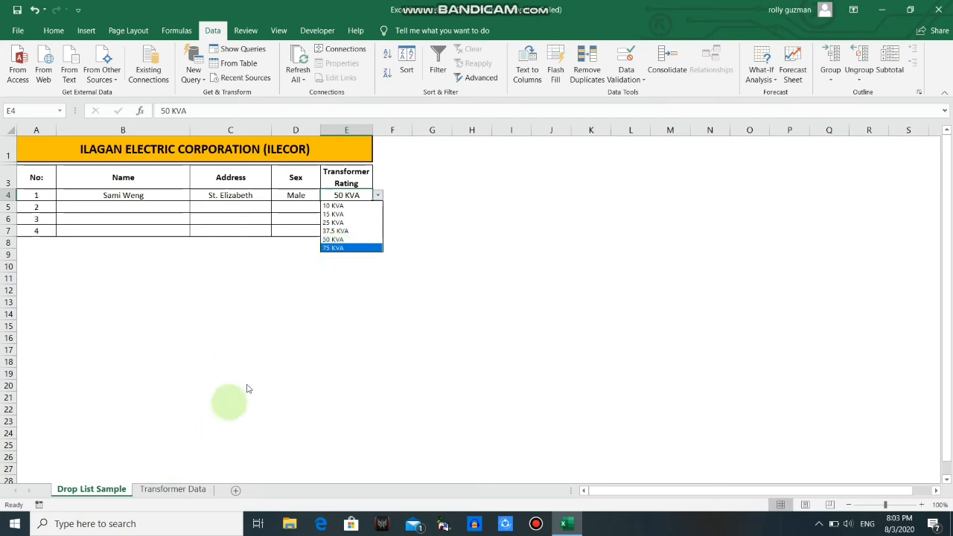
pyautogui.press('Escape')
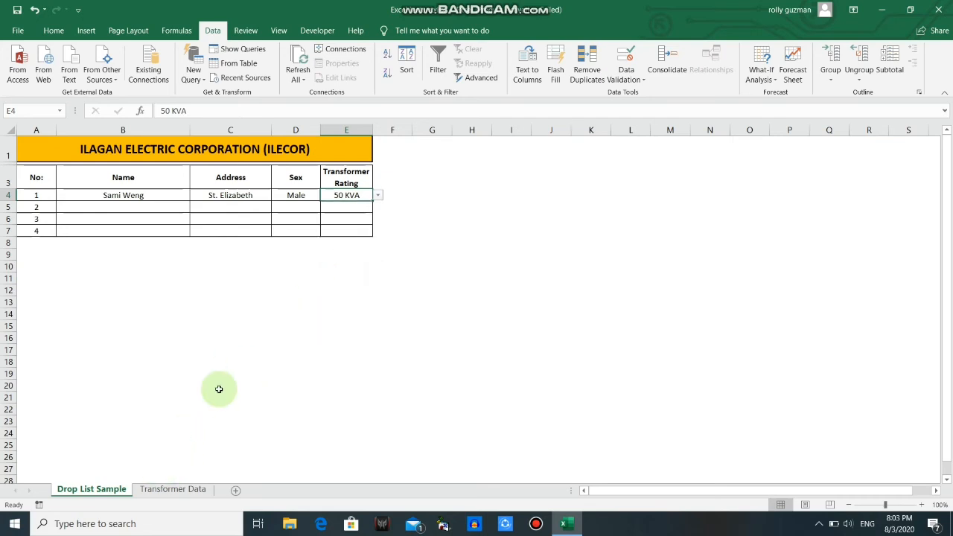
# Add entry number 7 with a rating of 100 KVA in A8:B8 on the Transformer Data sheet.
pyautogui.click(166, 490)
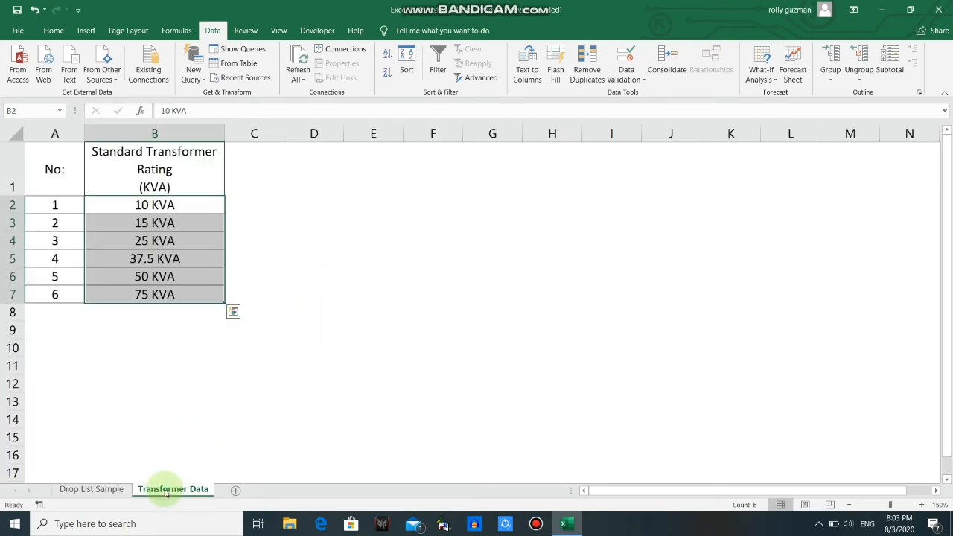
pyautogui.click(52, 308)
pyautogui.scroll(3, 53, 309)
pyautogui.write('7')
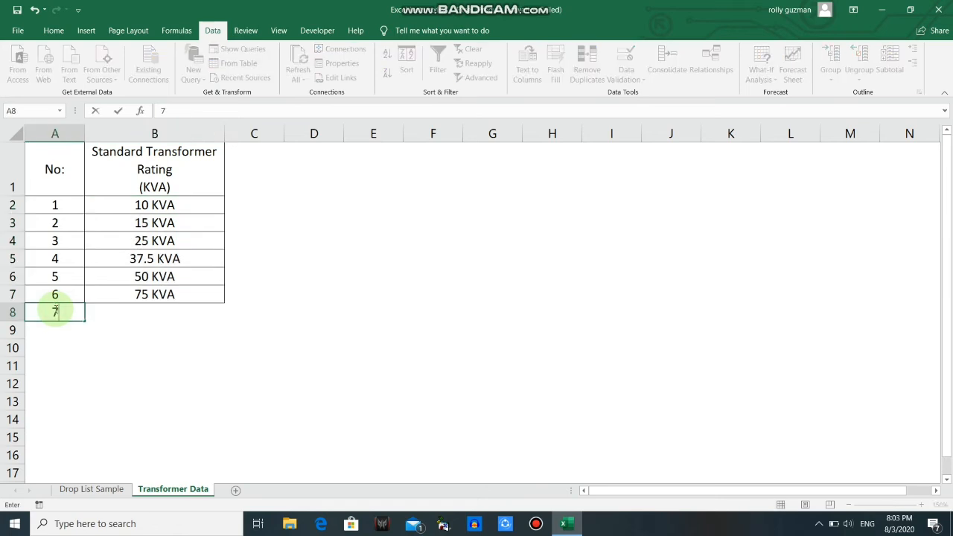
pyautogui.click(146, 308)
pyautogui.write('100')
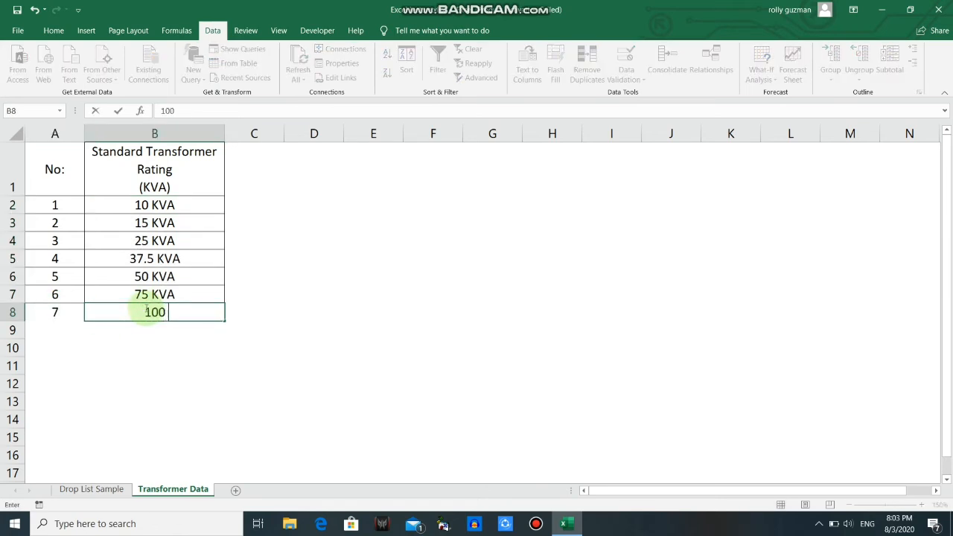
pyautogui.write(' KVA')
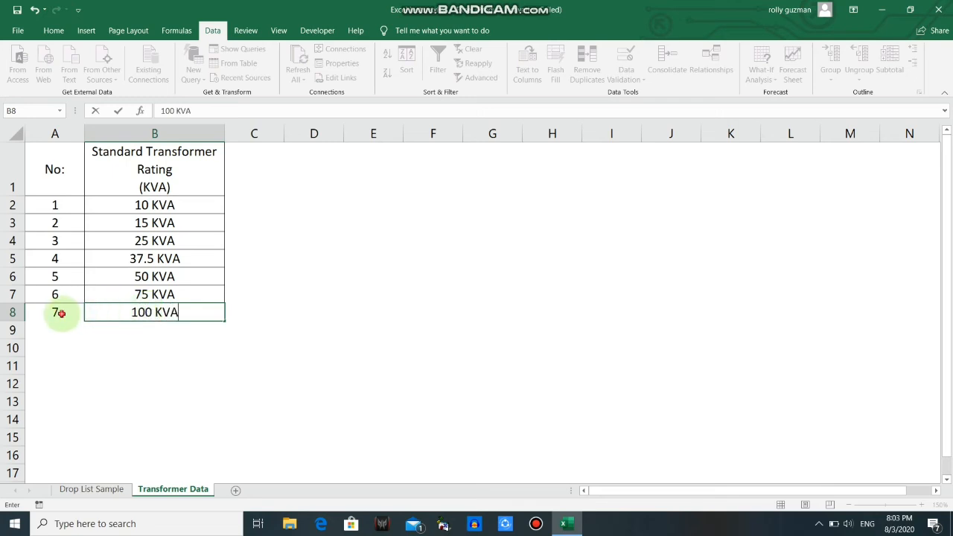
# Apply all borders to the new entry in A8:B8.
pyautogui.moveTo(58, 312); pyautogui.dragTo(185, 312)
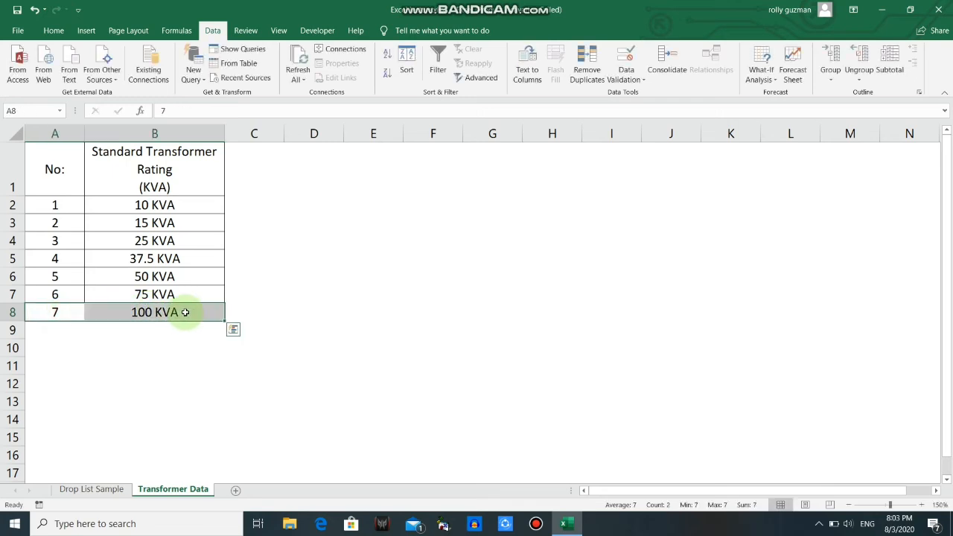
pyautogui.press('alt')
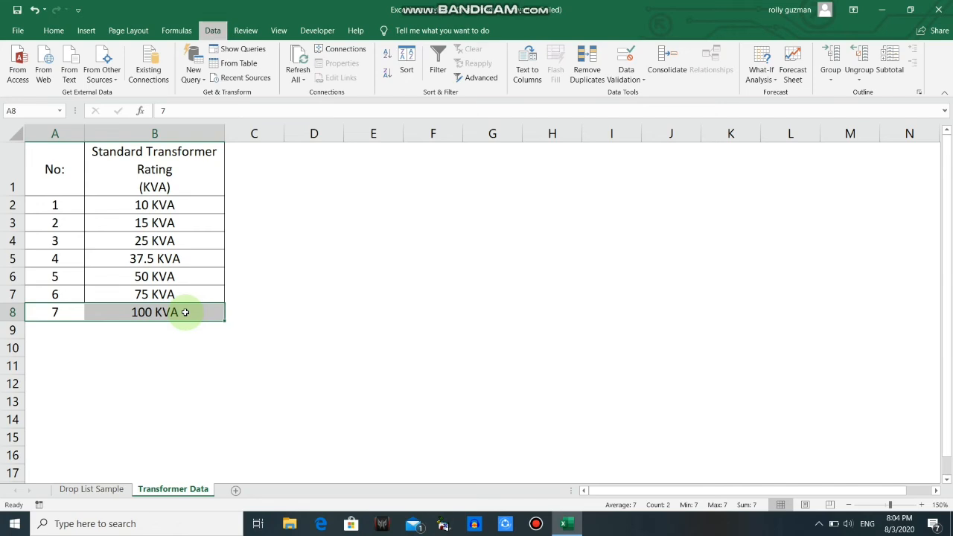
pyautogui.press('h')
pyautogui.press('b')
pyautogui.press('a')
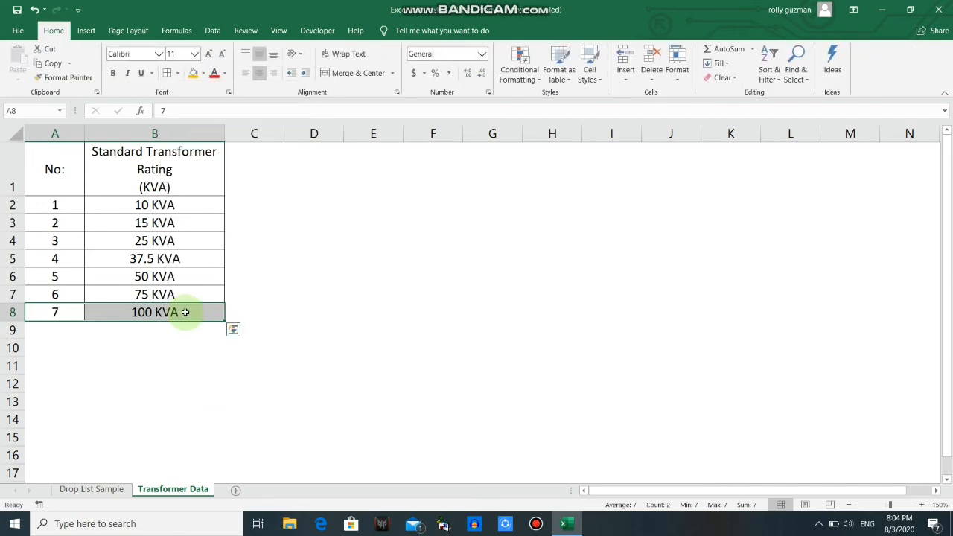
# Extend the validation list source for E4:E7 on Drop List Sample to ='Transformer Data'!$B$2:$B$8, applying it to all cells with the same settings.
pyautogui.click(101, 490)
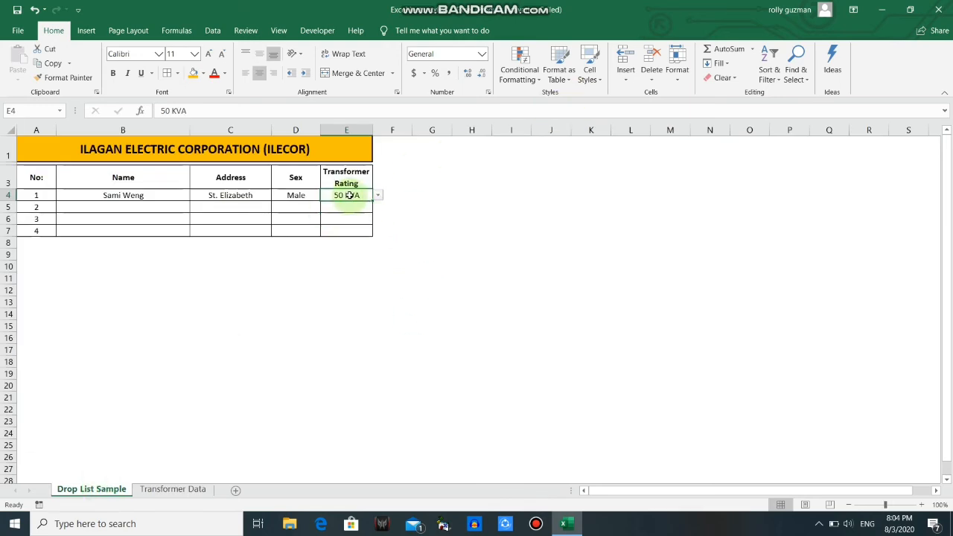
pyautogui.moveTo(350, 195); pyautogui.dragTo(351, 232)
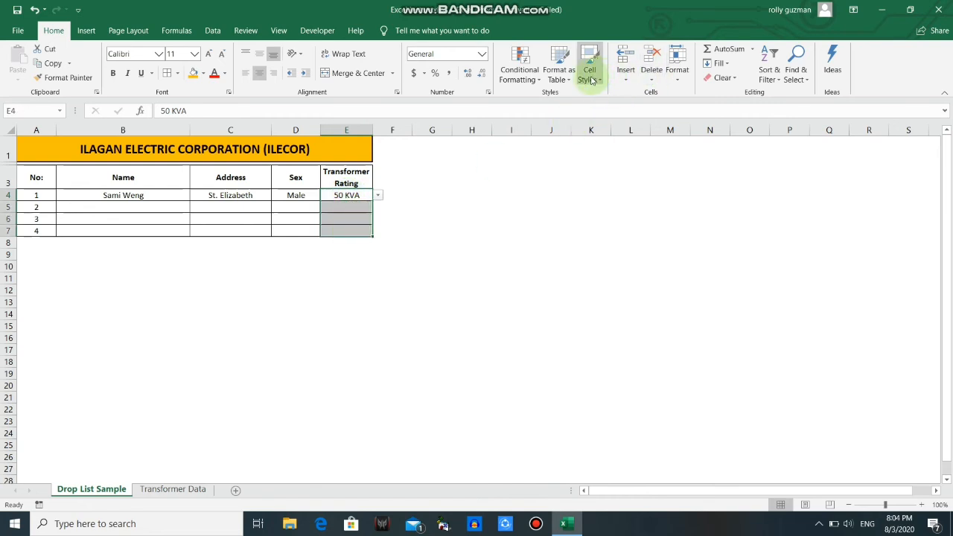
pyautogui.click(214, 31)
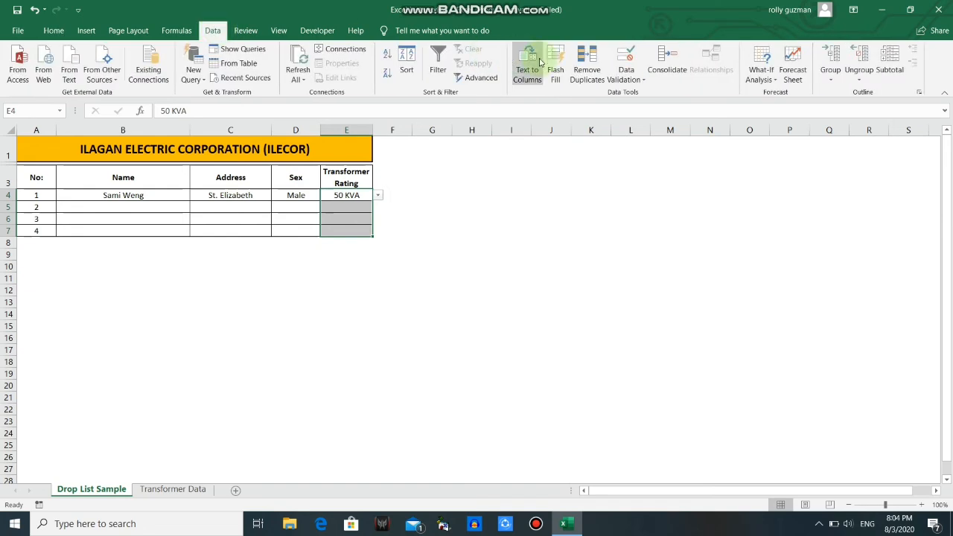
pyautogui.click(631, 64)
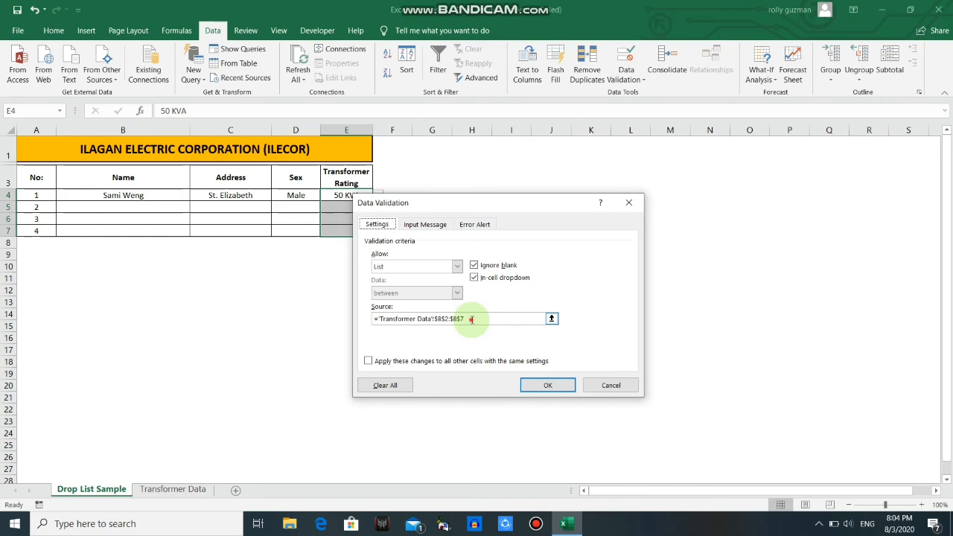
pyautogui.click(471, 318)
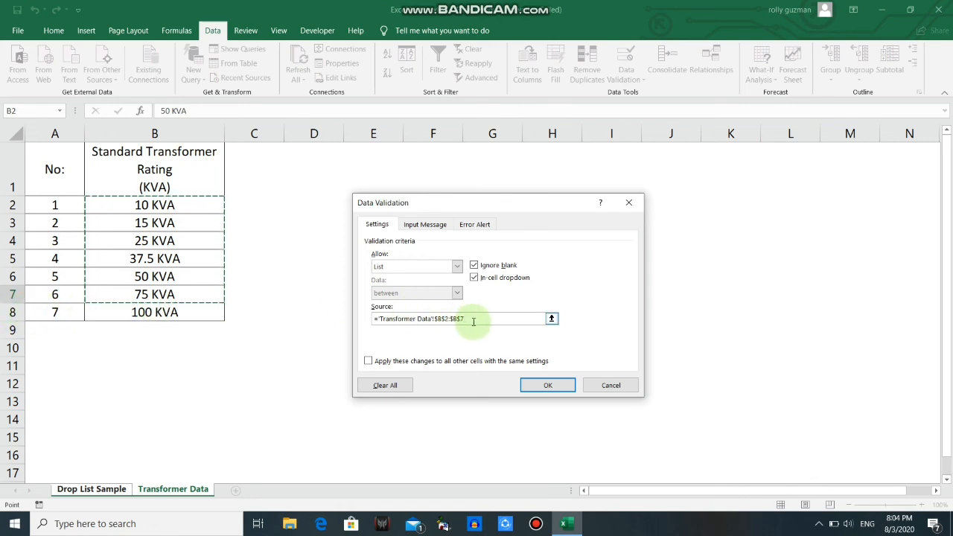
pyautogui.press('BackSpace')
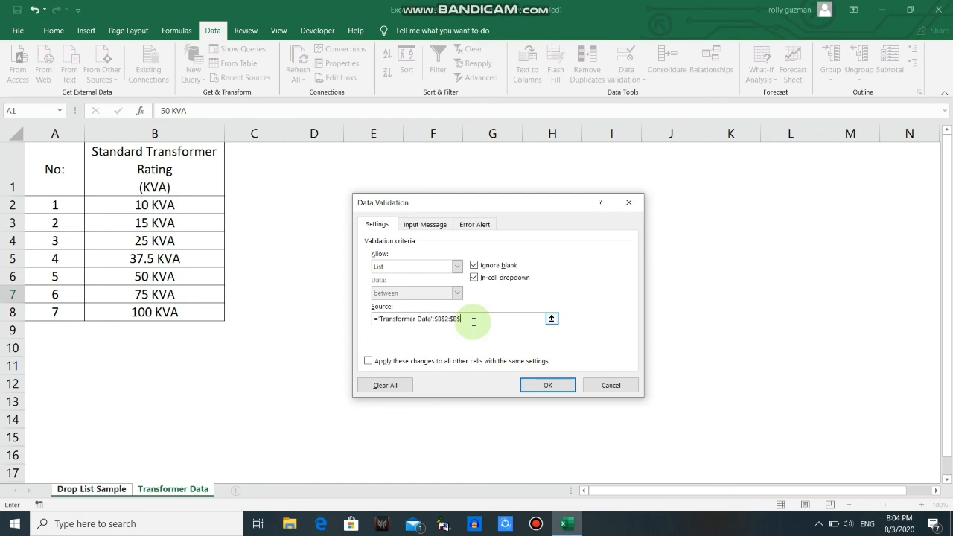
pyautogui.write('8')
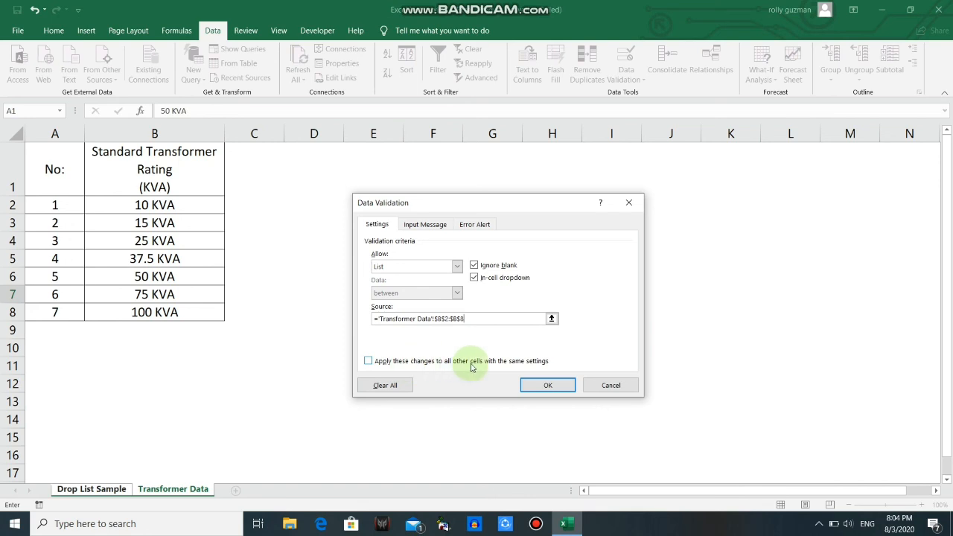
pyautogui.click(368, 362)
pyautogui.click(550, 385)
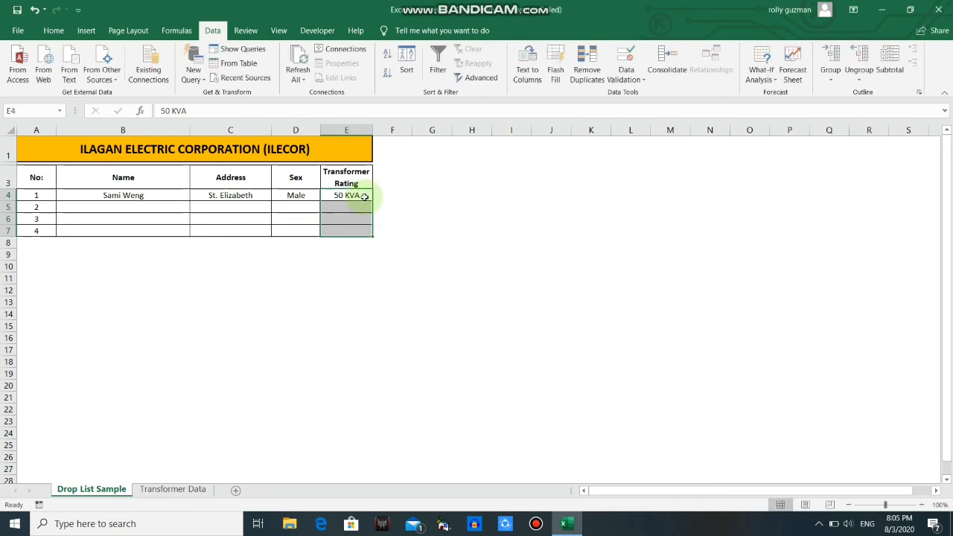
# Choose 100 KVA from the drop-down list in cell E4.
pyautogui.click(362, 194)
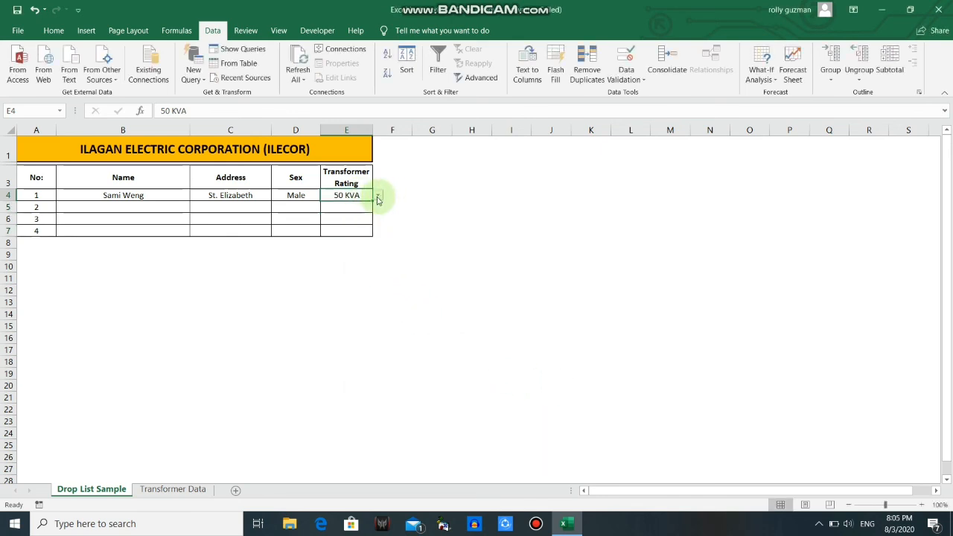
pyautogui.click(378, 196)
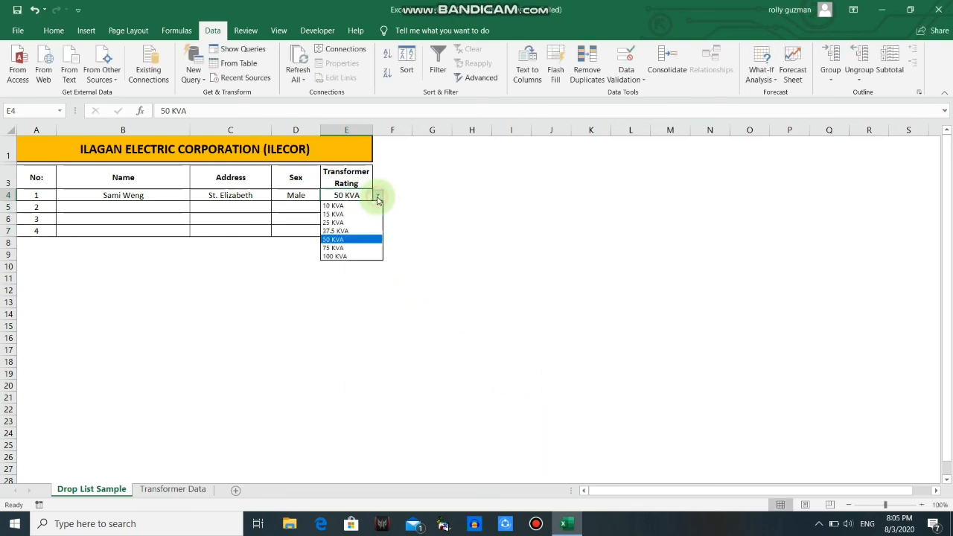
pyautogui.click(342, 257)
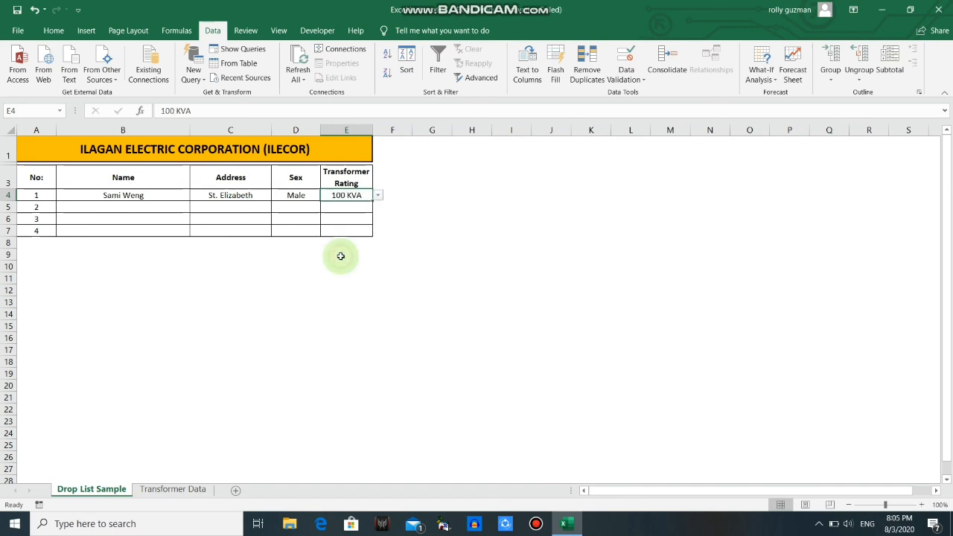
pyautogui.click(425, 221)
# Check the rating options in E5's drop-down list, close it without choosing one, and return to cell E4.
pyautogui.click(362, 208)
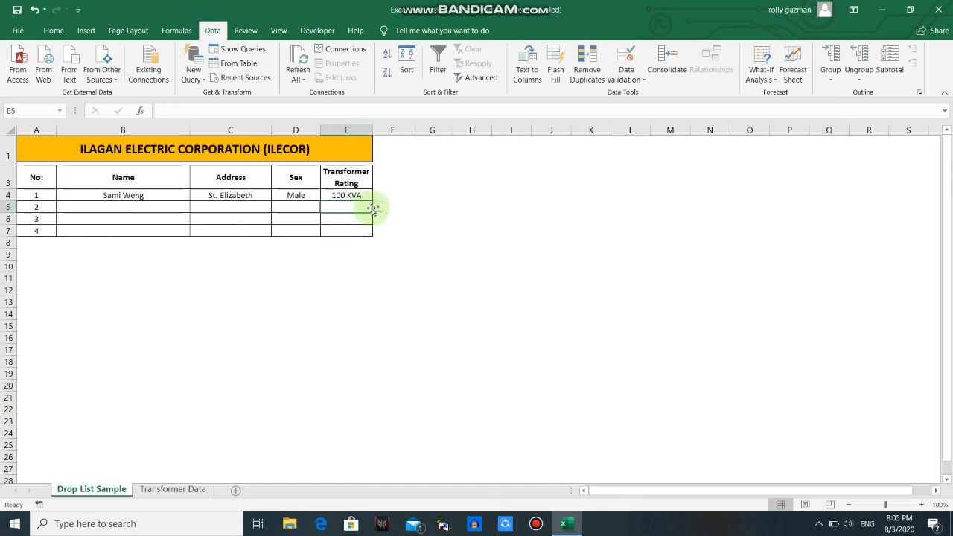
pyautogui.click(378, 209)
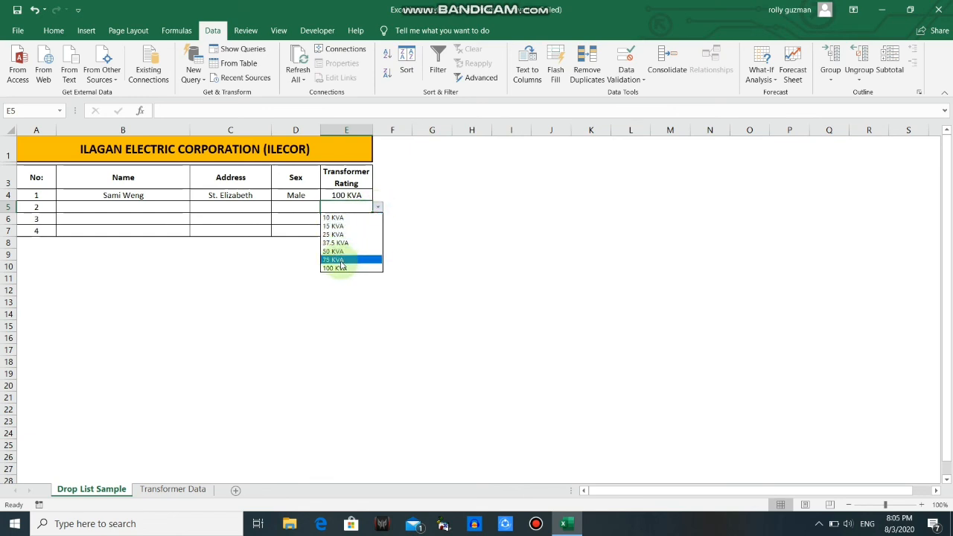
pyautogui.click(422, 214)
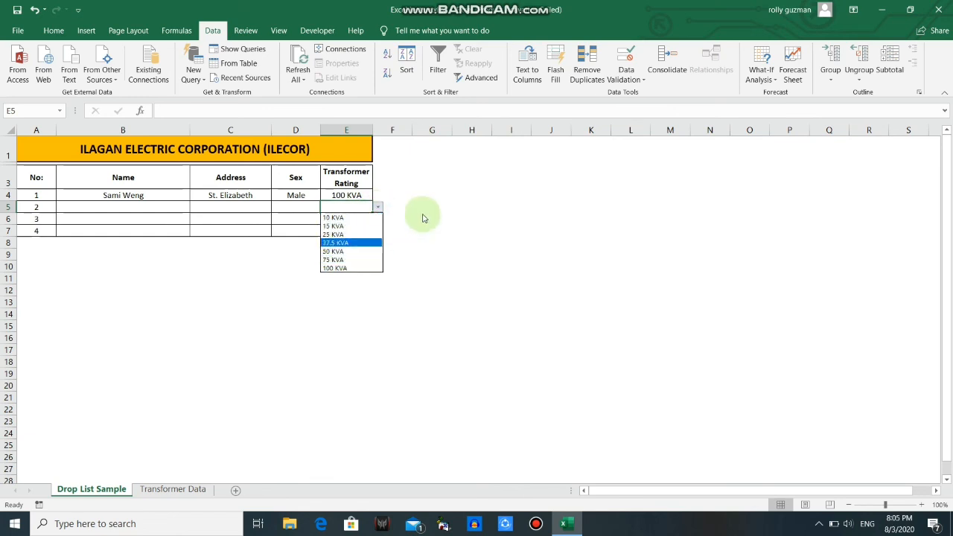
pyautogui.click(344, 195)
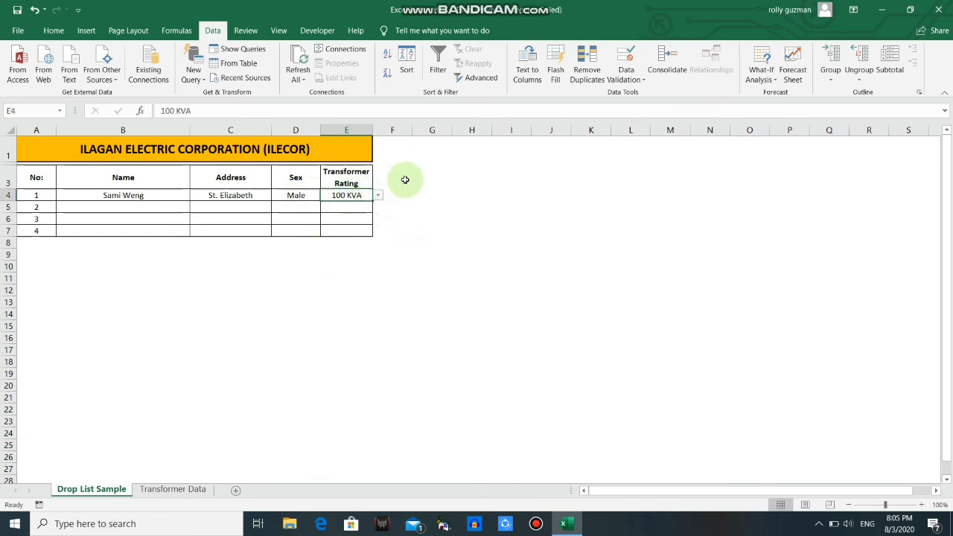